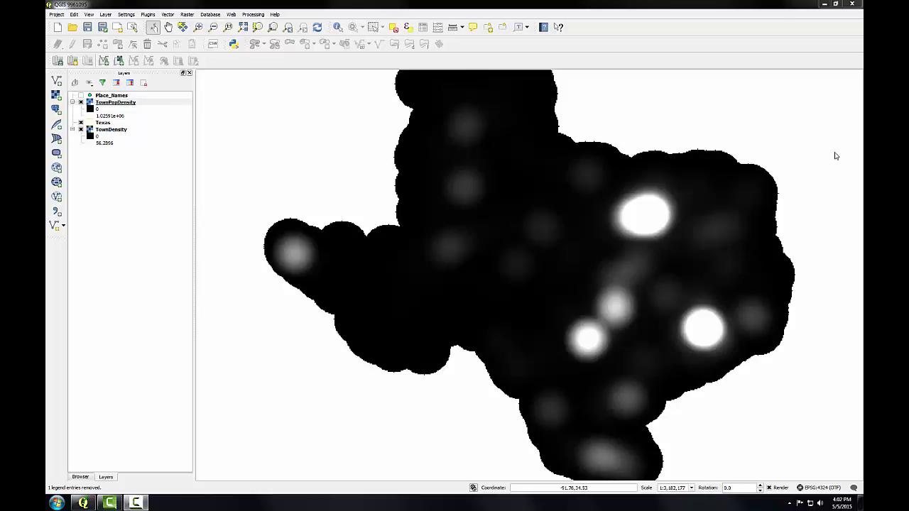
Render TownPopDensity as Singleband pseudocolor with the YlOrRd colour ramp.
{"action": "double_click", "coordinate": [106, 103]}
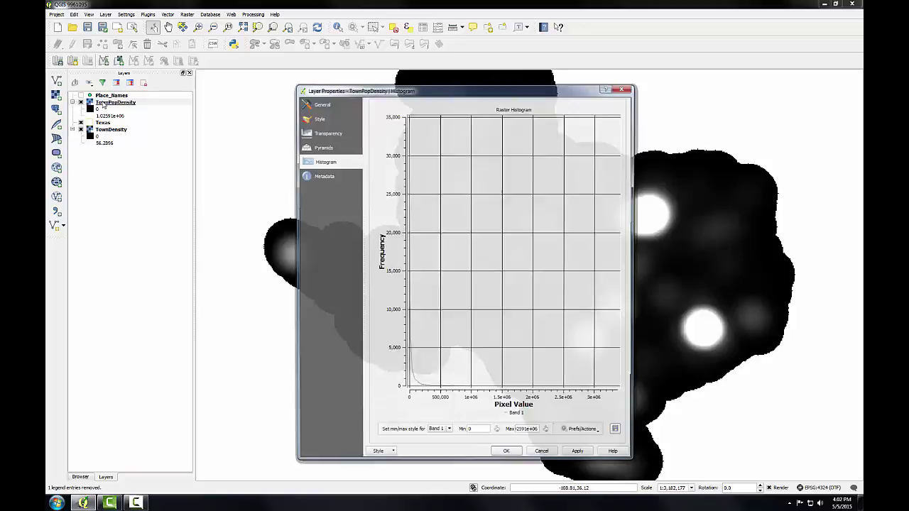
{"action": "left_click", "coordinate": [315, 118]}
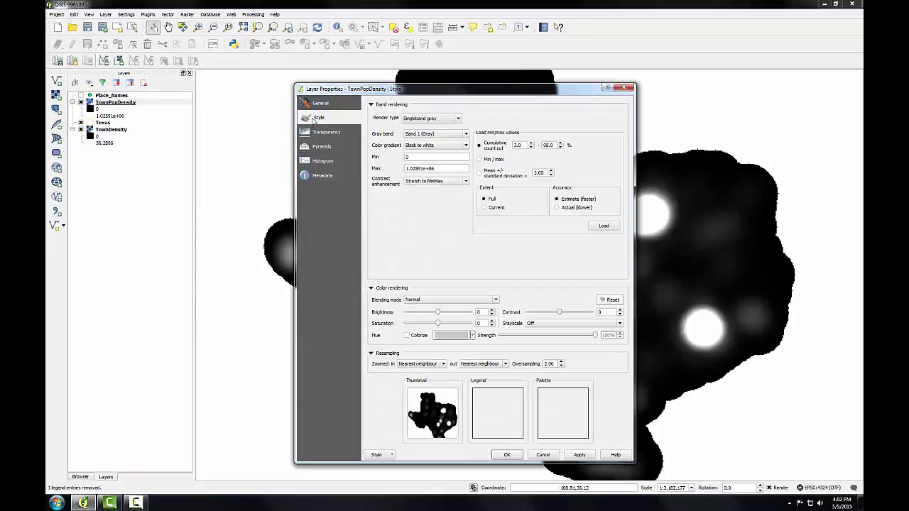
{"action": "left_click", "coordinate": [458, 121]}
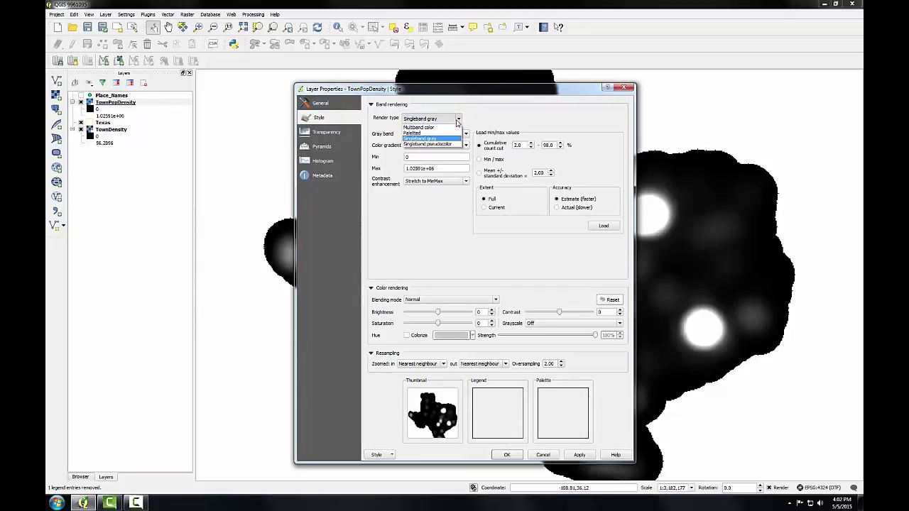
{"action": "left_click", "coordinate": [418, 145]}
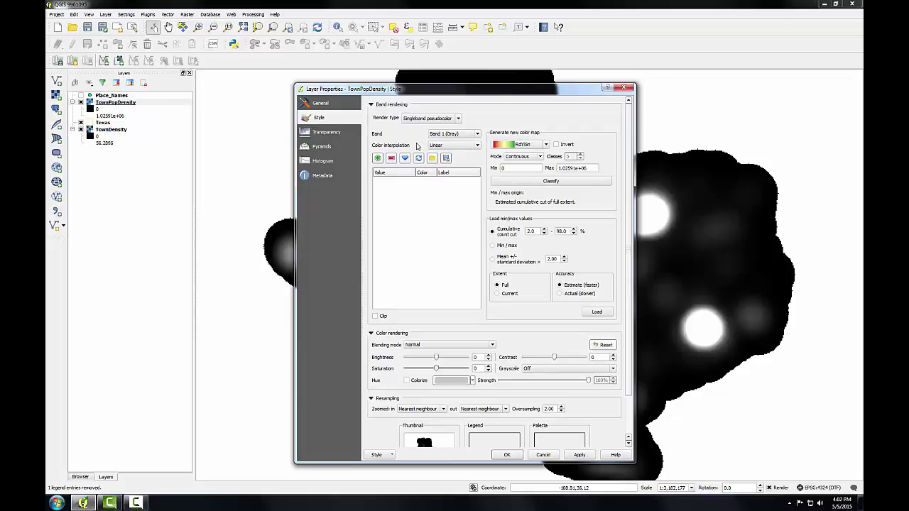
{"action": "left_click", "coordinate": [545, 144]}
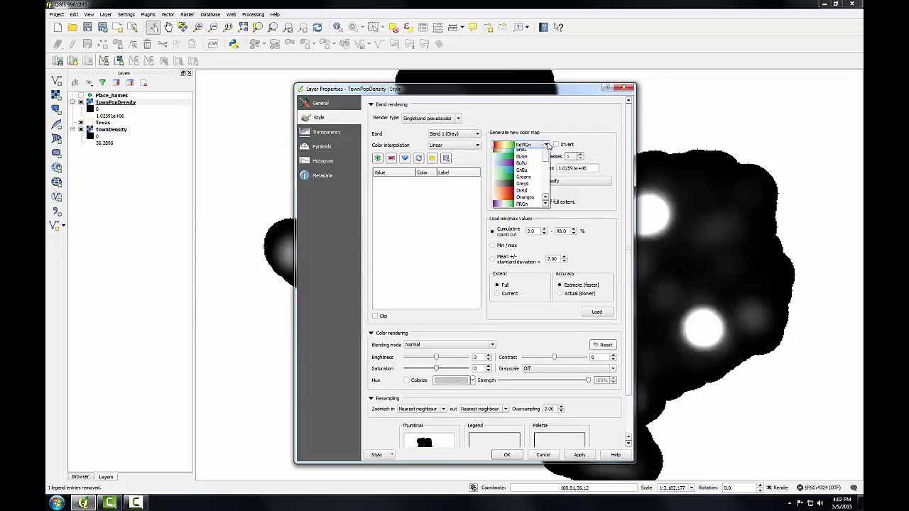
{"action": "scroll", "coordinate": [529, 185], "scroll_direction": "down", "scroll_amount": 5}
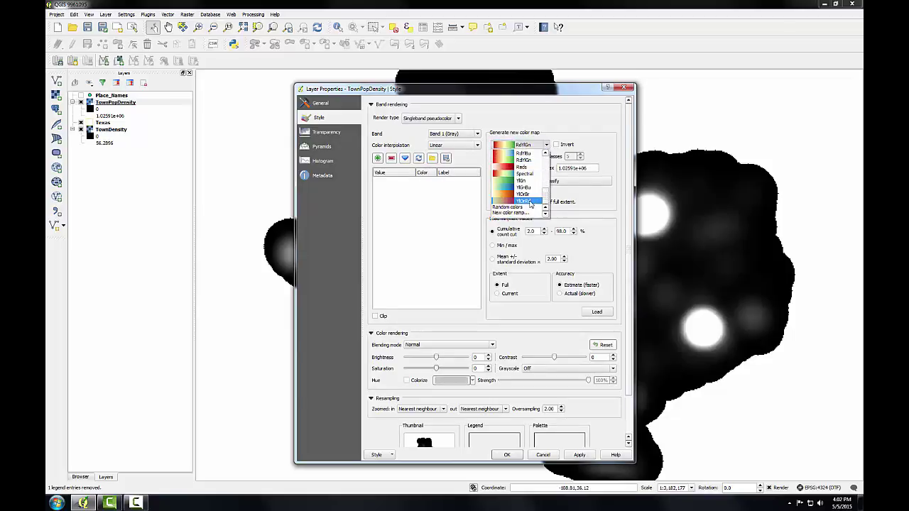
{"action": "left_click", "coordinate": [529, 202]}
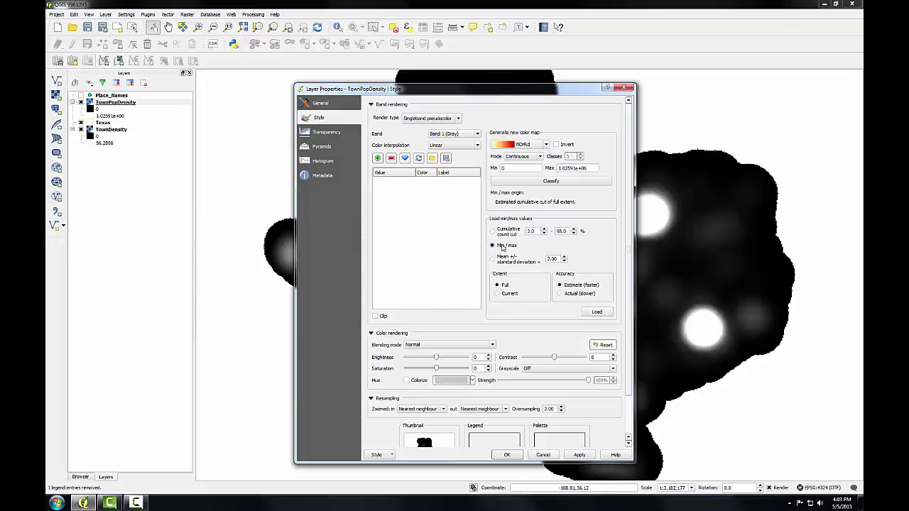
Load exact (Actual) min/max values, classify into five classes, and apply the style.
{"action": "left_click", "coordinate": [560, 293]}
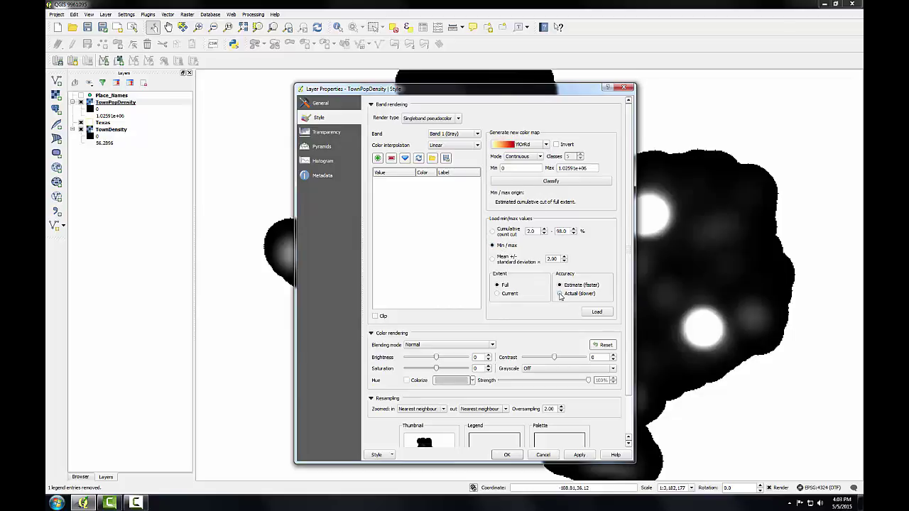
{"action": "left_click", "coordinate": [590, 314]}
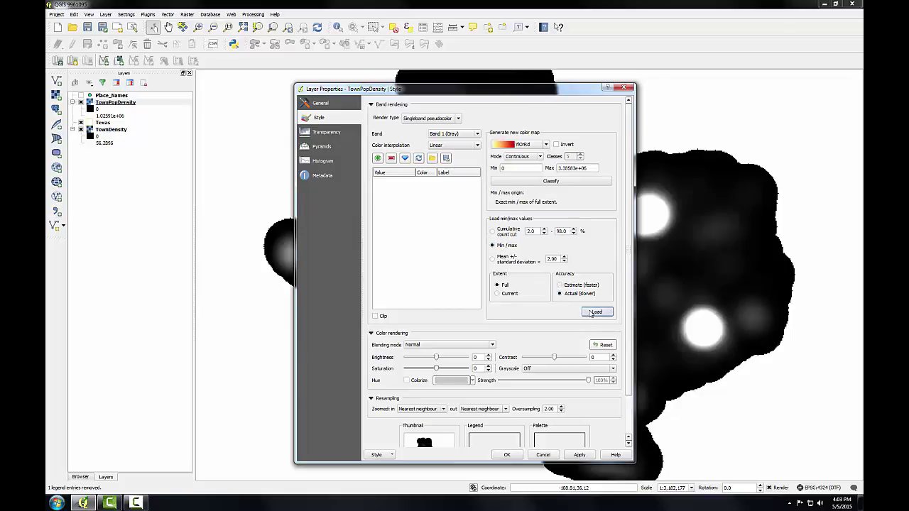
{"action": "left_click", "coordinate": [516, 182]}
{"action": "left_click", "coordinate": [505, 454]}
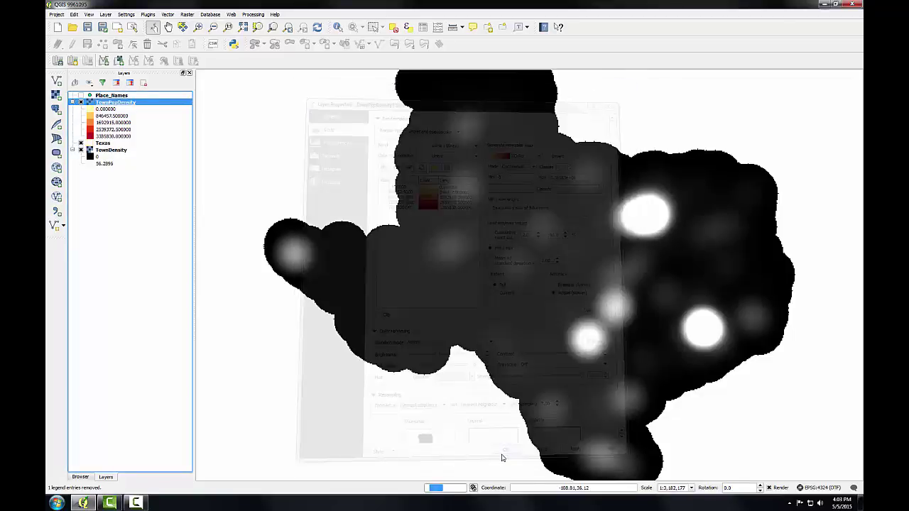
Move Texas above TownPopDensity and give its simple fill a black border.
{"action": "left_click_drag", "start_coordinate": [103, 143], "coordinate": [98, 104]}
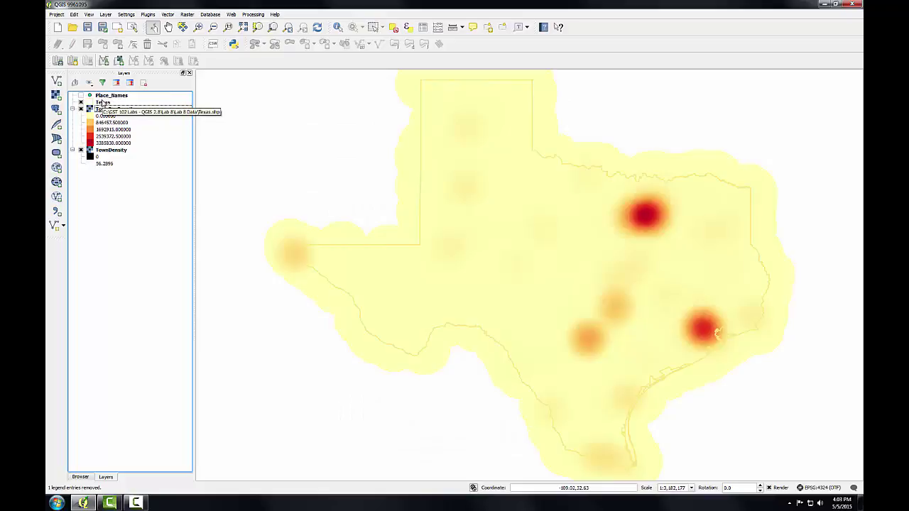
{"action": "left_click", "coordinate": [91, 104]}
{"action": "double_click", "coordinate": [91, 104]}
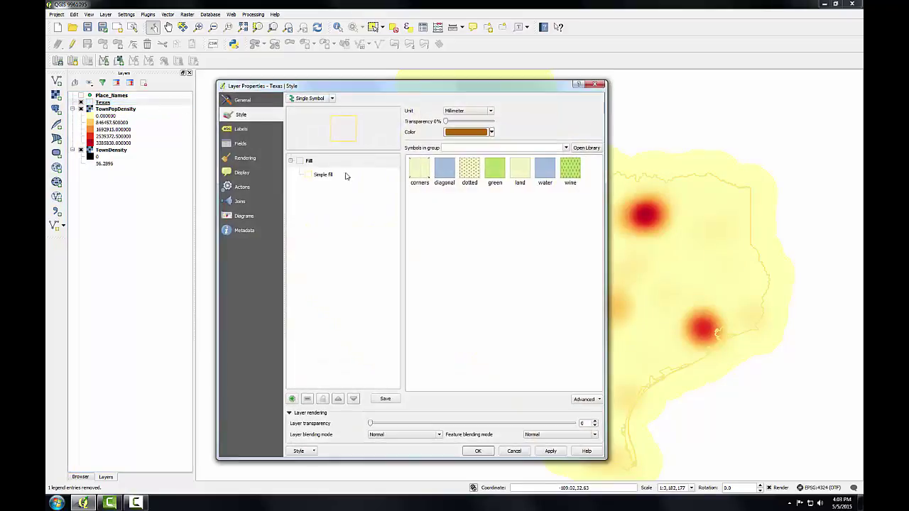
{"action": "left_click", "coordinate": [320, 175]}
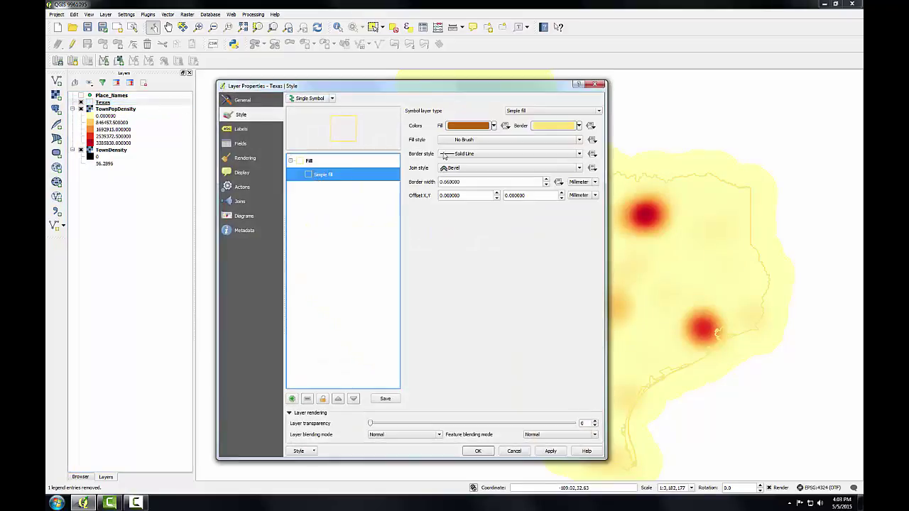
{"action": "left_click", "coordinate": [579, 125]}
{"action": "left_click", "coordinate": [544, 155]}
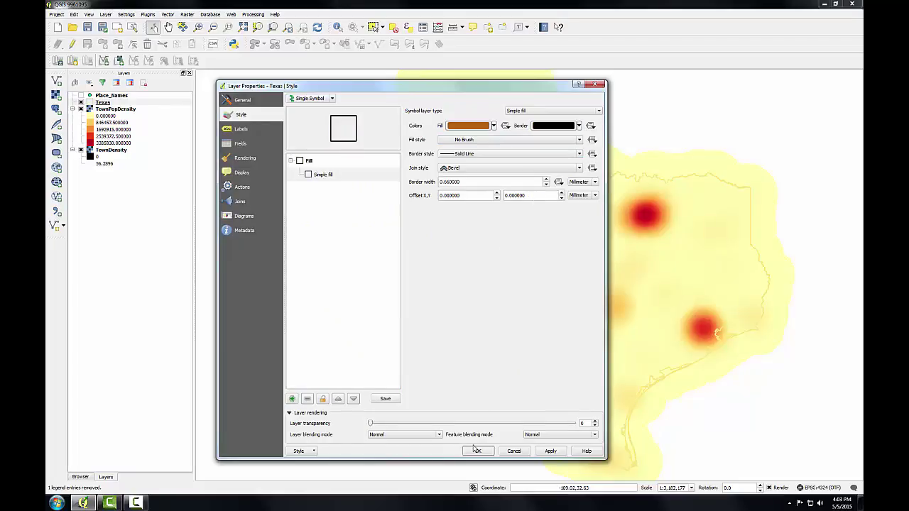
{"action": "left_click", "coordinate": [474, 451]}
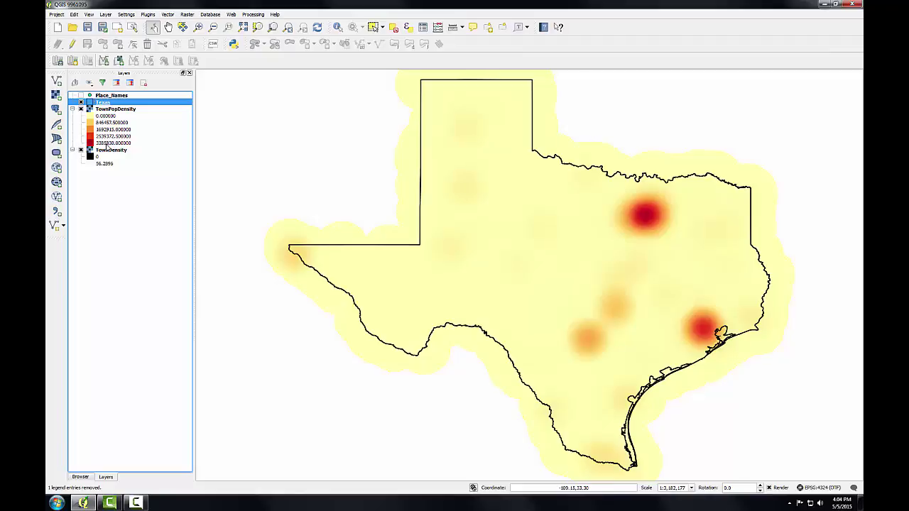
In the Raster Calculator, build the expression "TownPopDensity@1" > 800000.
{"action": "left_click", "coordinate": [187, 14]}
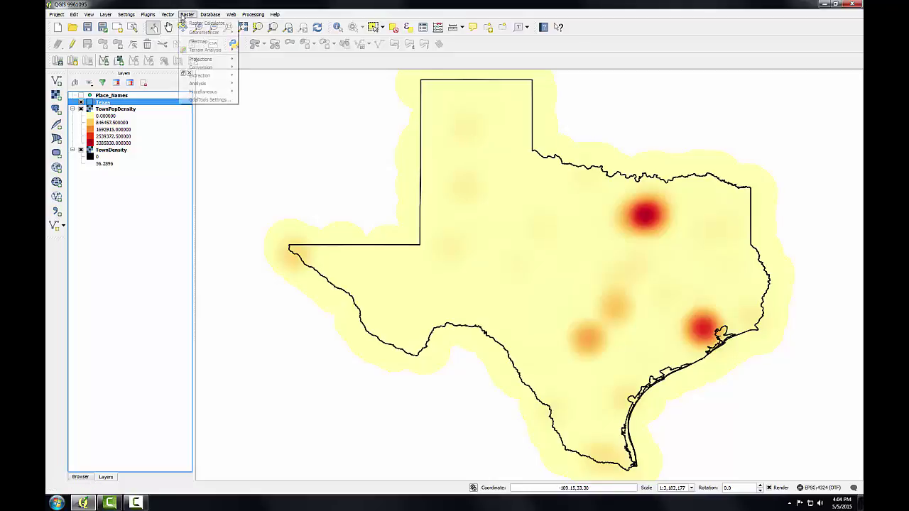
{"action": "left_click", "coordinate": [185, 22]}
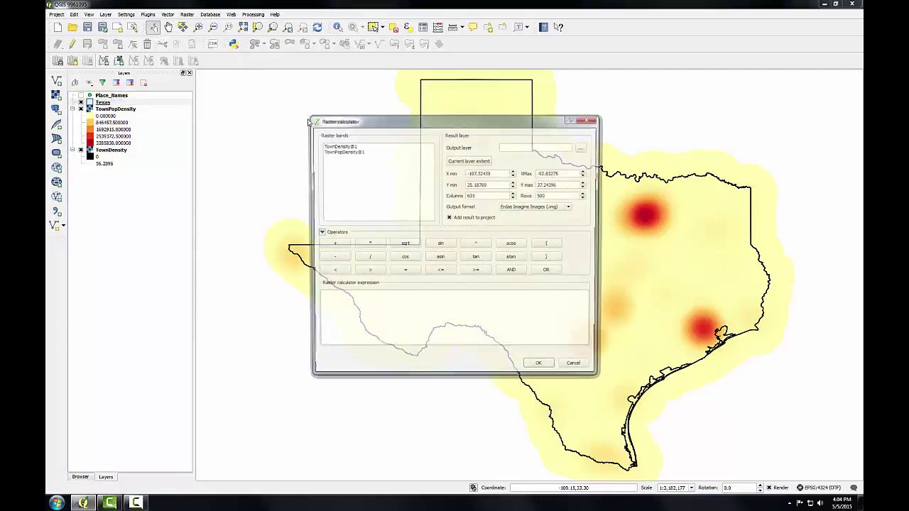
{"action": "left_click_drag", "start_coordinate": [371, 123], "coordinate": [289, 106]}
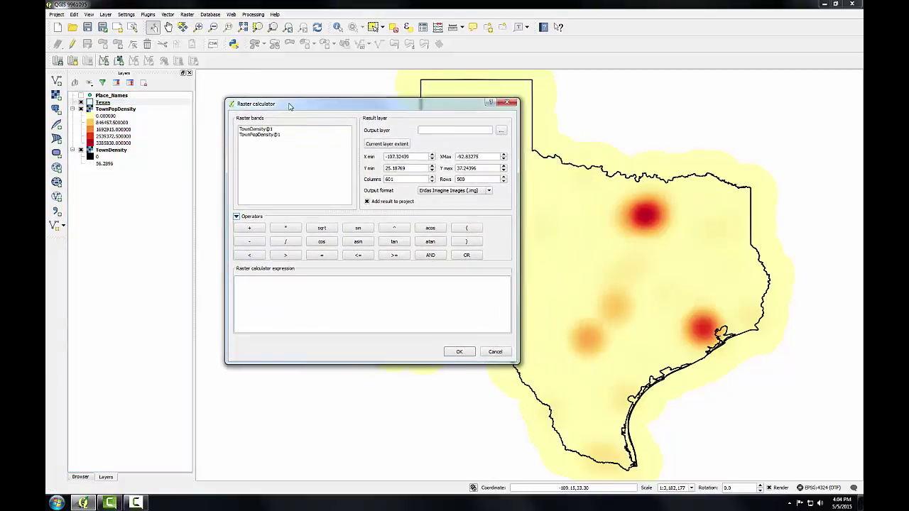
{"action": "double_click", "coordinate": [268, 135]}
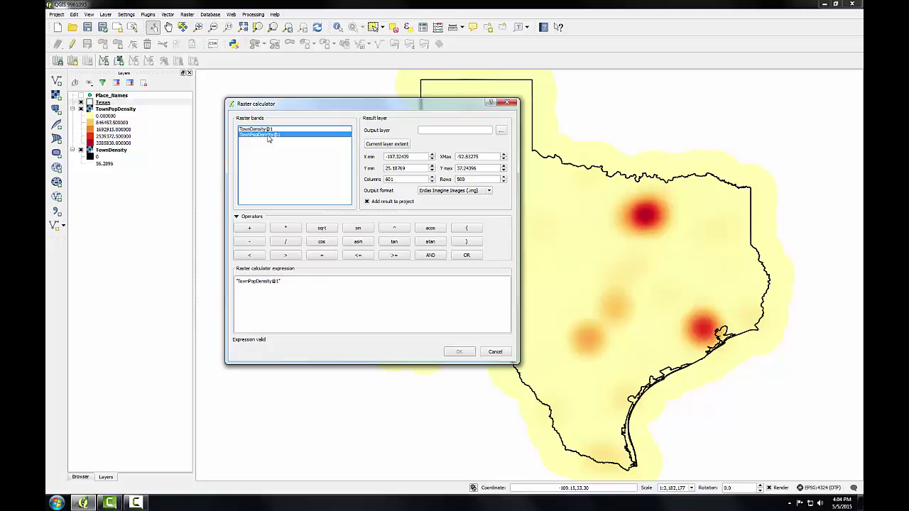
{"action": "left_click", "coordinate": [284, 256]}
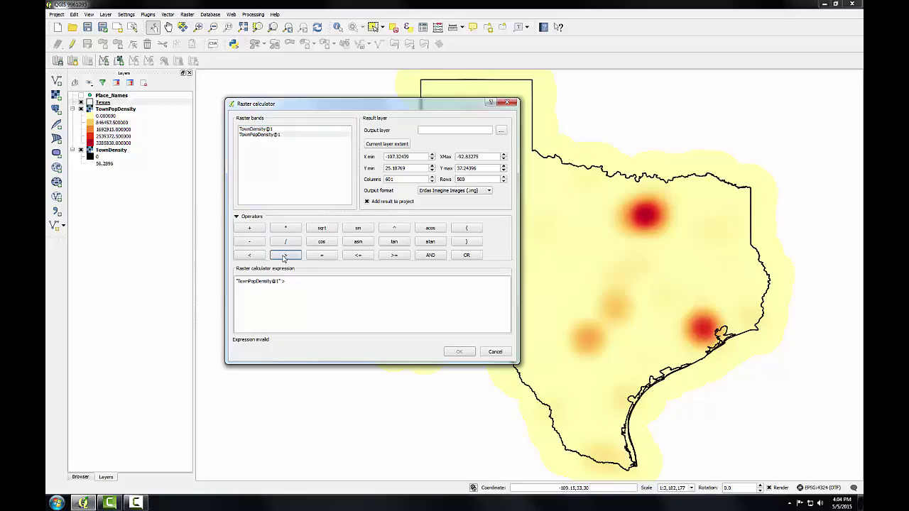
{"action": "left_click", "coordinate": [299, 282]}
{"action": "type", "text": "800000"}
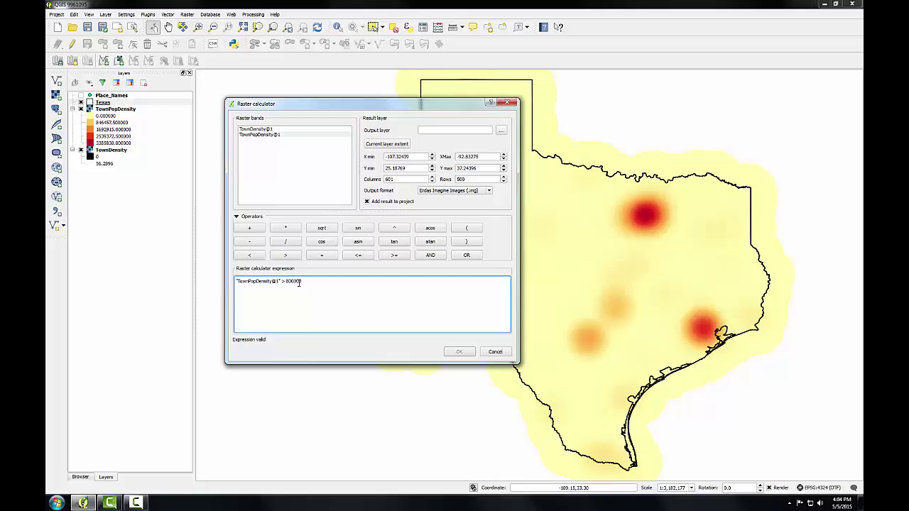
Set the output to PopulationCenters.tif in GeoTIFF format and run the calculation.
{"action": "left_click", "coordinate": [500, 130]}
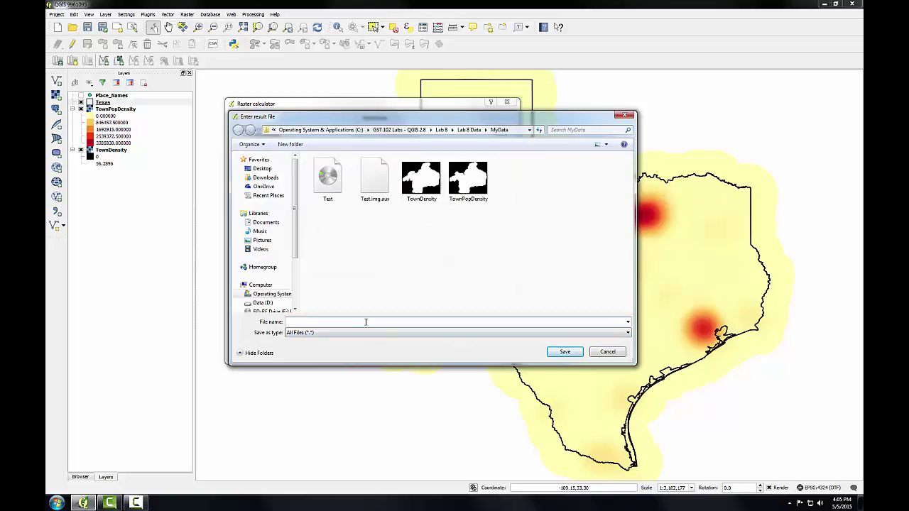
{"action": "type", "text": "PopulationCenters.tif"}
{"action": "left_click", "coordinate": [565, 352]}
{"action": "left_click", "coordinate": [488, 192]}
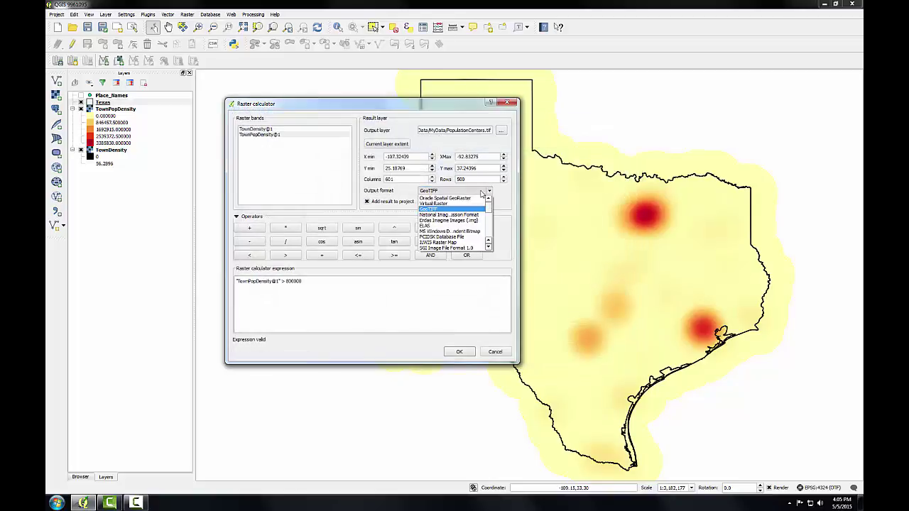
{"action": "left_click", "coordinate": [440, 210]}
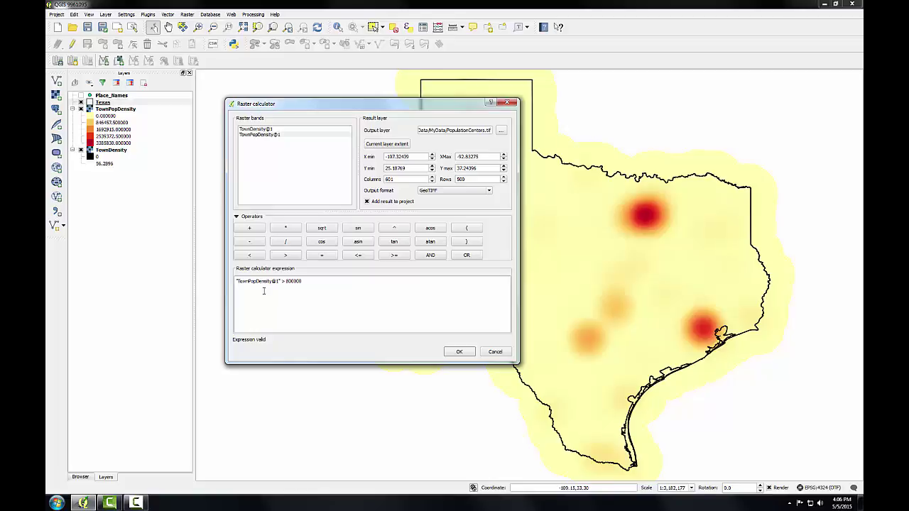
{"action": "left_click", "coordinate": [459, 352]}
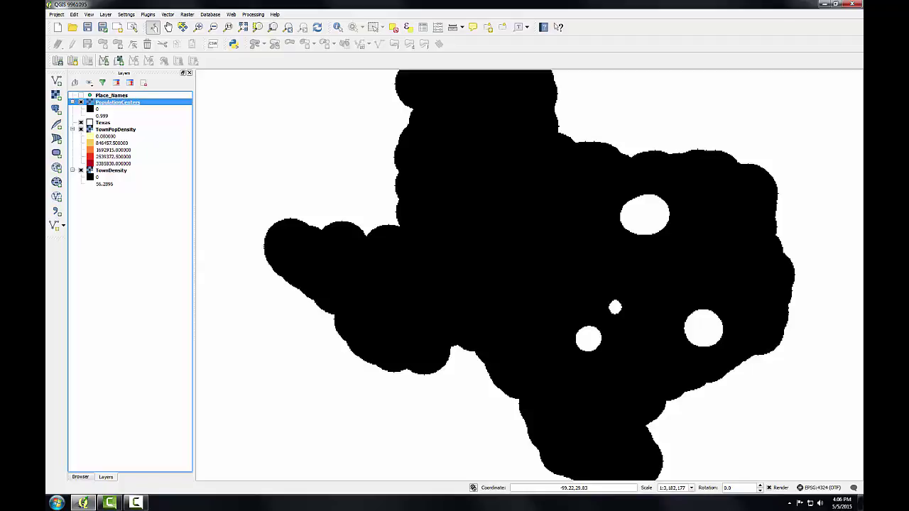
Open Polygonize and browse to the Lab 8 Data/MyData folder for the output.
{"action": "left_click", "coordinate": [191, 15]}
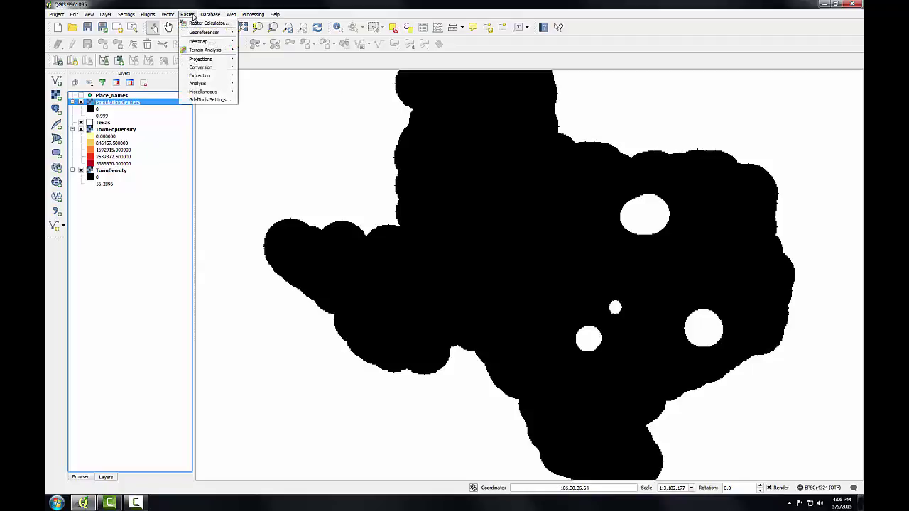
{"action": "mouse_move", "coordinate": [208, 68]}
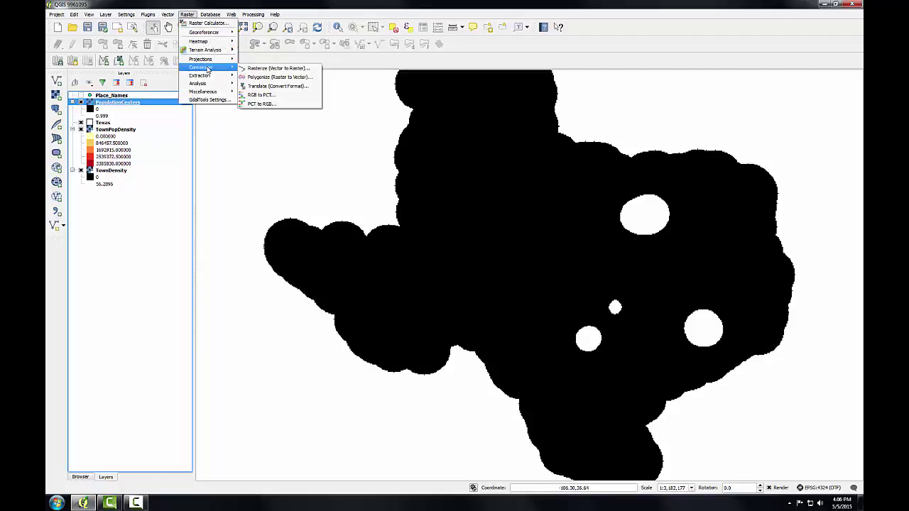
{"action": "left_click", "coordinate": [271, 77]}
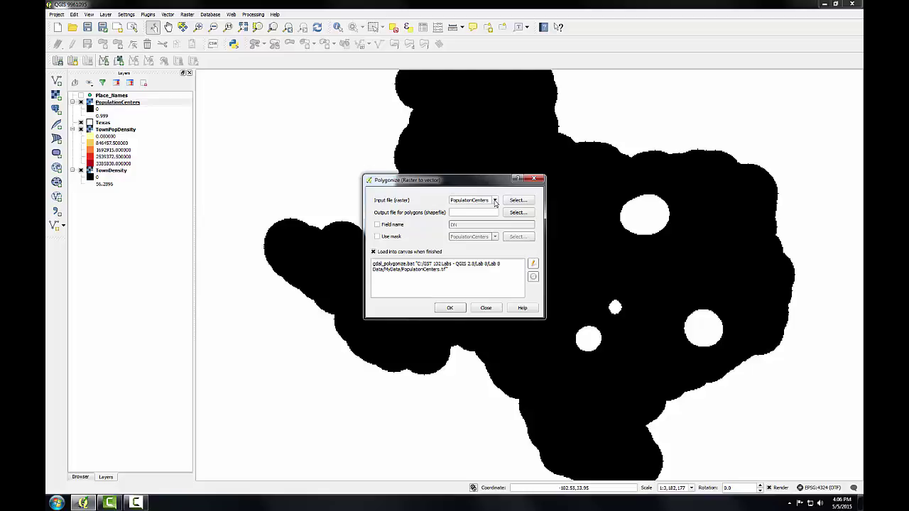
{"action": "left_click", "coordinate": [517, 212]}
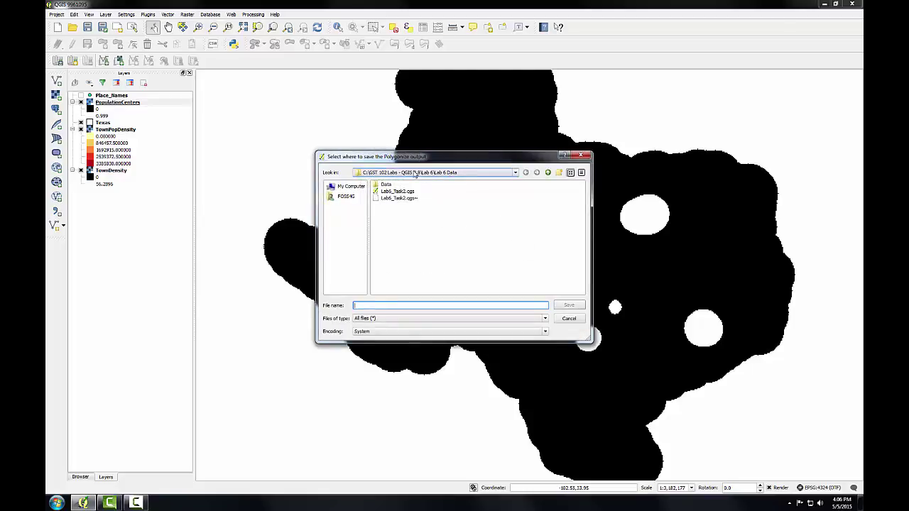
{"action": "left_click", "coordinate": [547, 172]}
{"action": "left_click", "coordinate": [547, 173]}
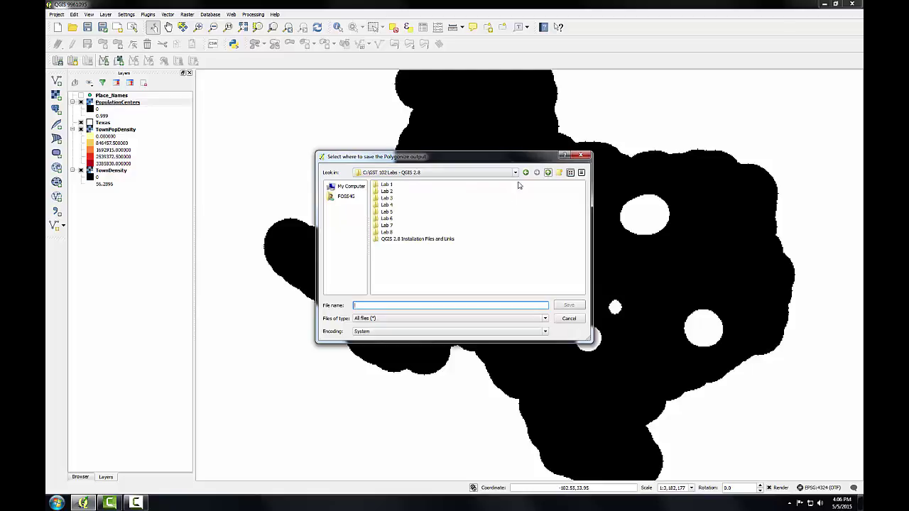
{"action": "double_click", "coordinate": [386, 233]}
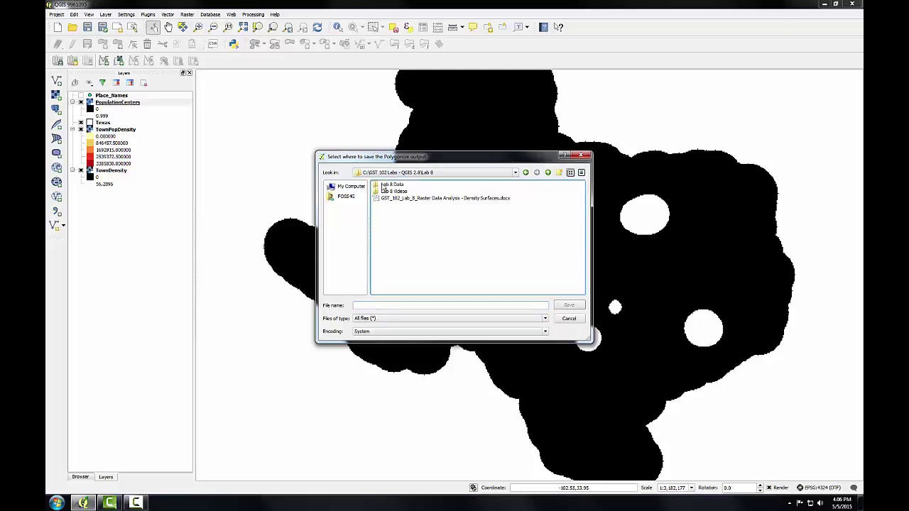
{"action": "double_click", "coordinate": [386, 184]}
{"action": "double_click", "coordinate": [387, 191]}
Output PopulationCenters.shp with a DN field, run the conversion, and close the dialogs.
{"action": "left_click", "coordinate": [375, 305]}
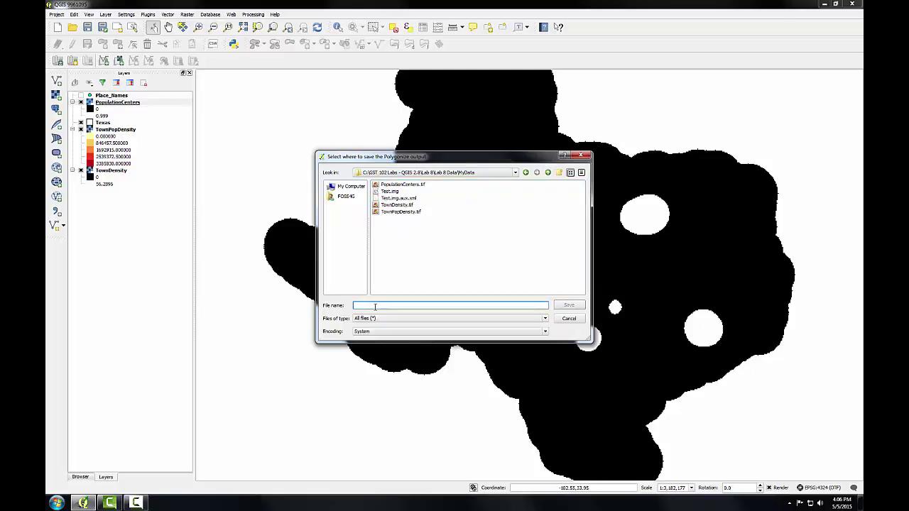
{"action": "type", "text": "Pop"}
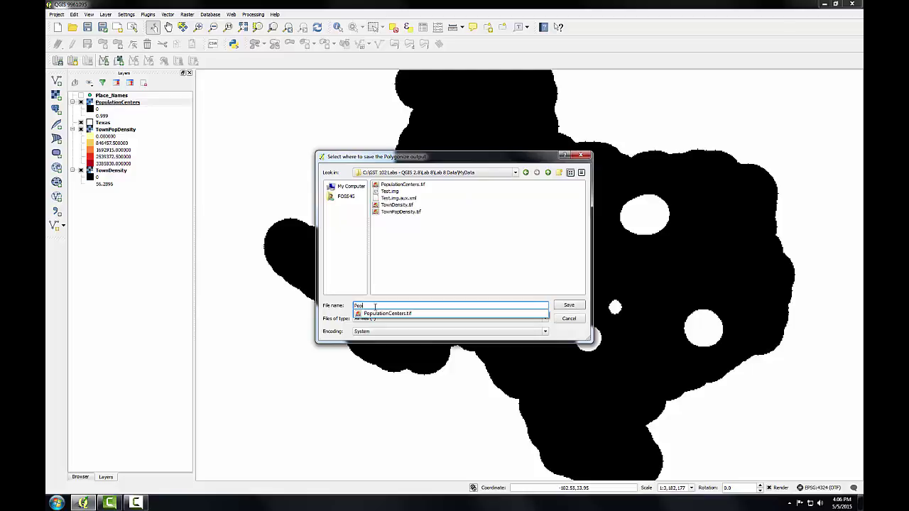
{"action": "type", "text": "ulationCenters.shp"}
{"action": "key", "text": "Return"}
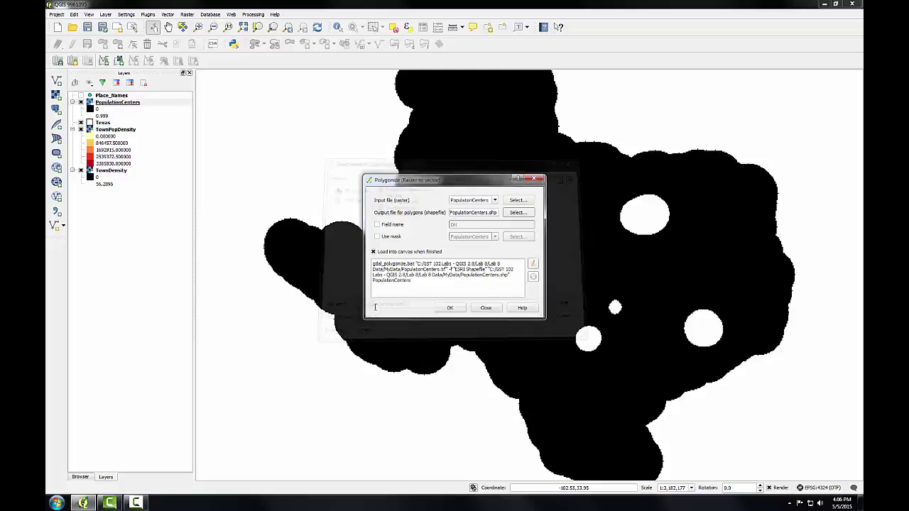
{"action": "left_click", "coordinate": [377, 225]}
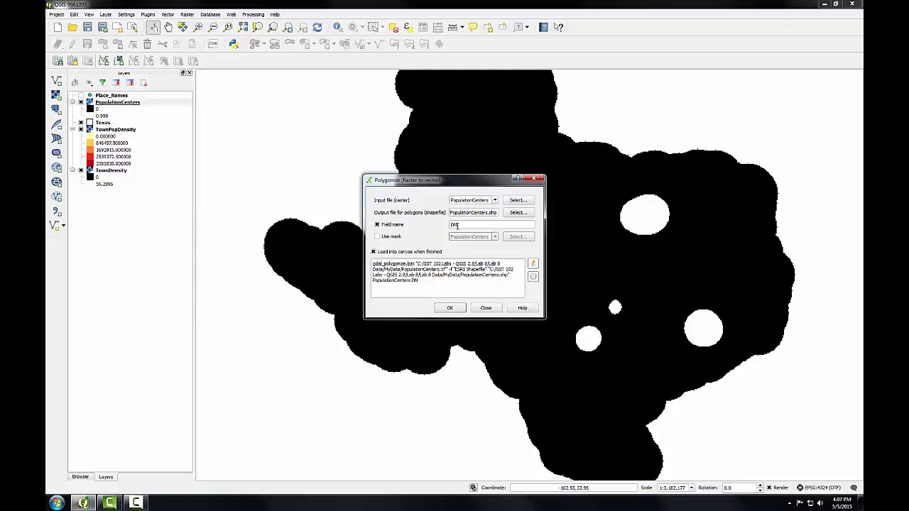
{"action": "left_click", "coordinate": [450, 307]}
{"action": "left_click", "coordinate": [448, 259]}
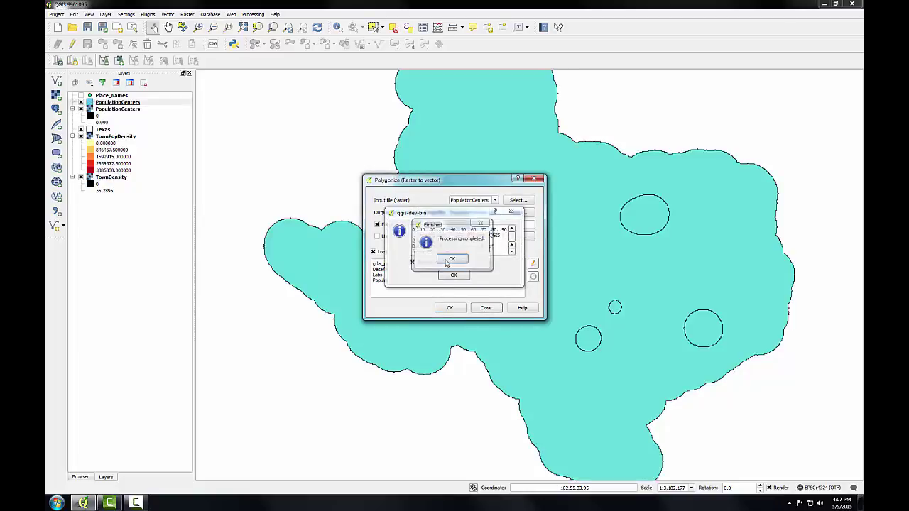
{"action": "left_click", "coordinate": [457, 276]}
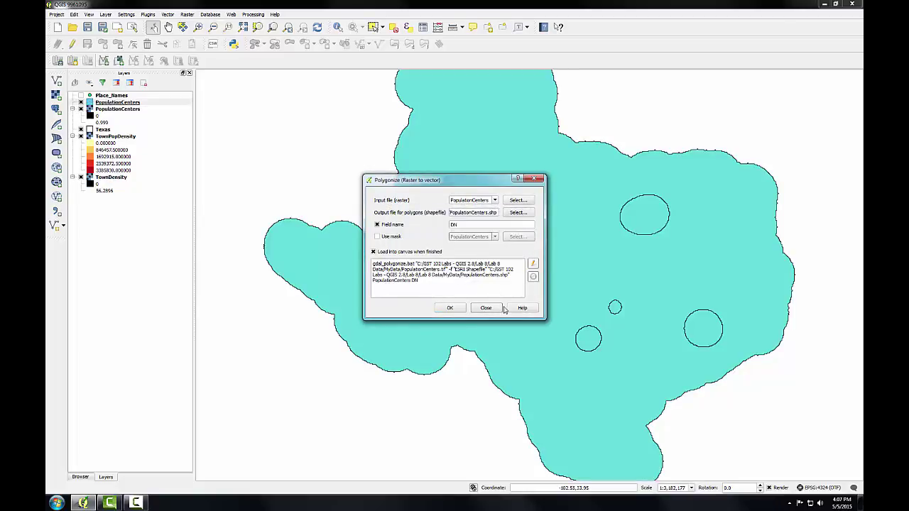
{"action": "left_click", "coordinate": [485, 307]}
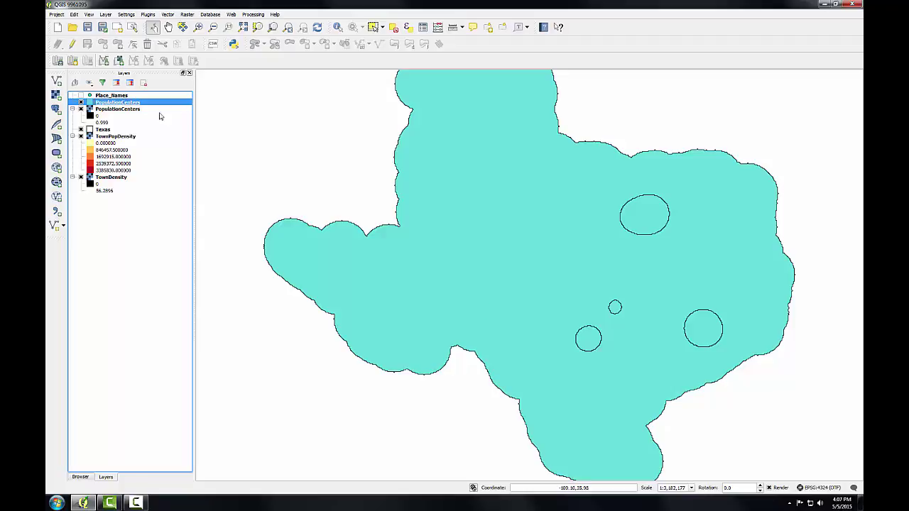
Toggle editing on PopulationCenters and open its attribute table.
{"action": "right_click", "coordinate": [119, 103]}
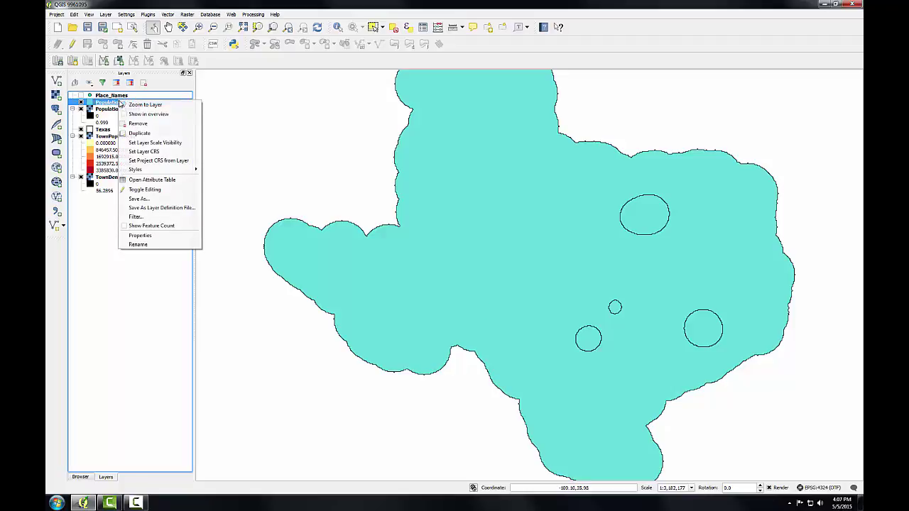
{"action": "left_click", "coordinate": [144, 190]}
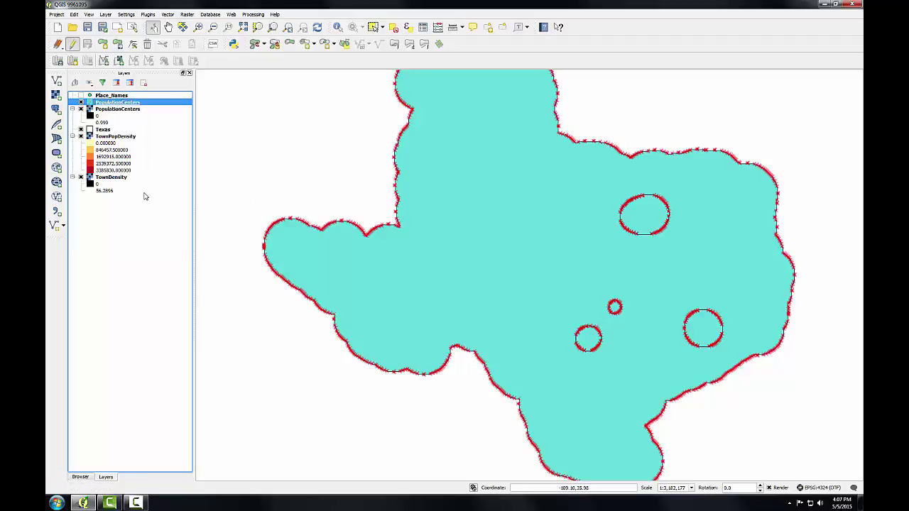
{"action": "right_click", "coordinate": [108, 102]}
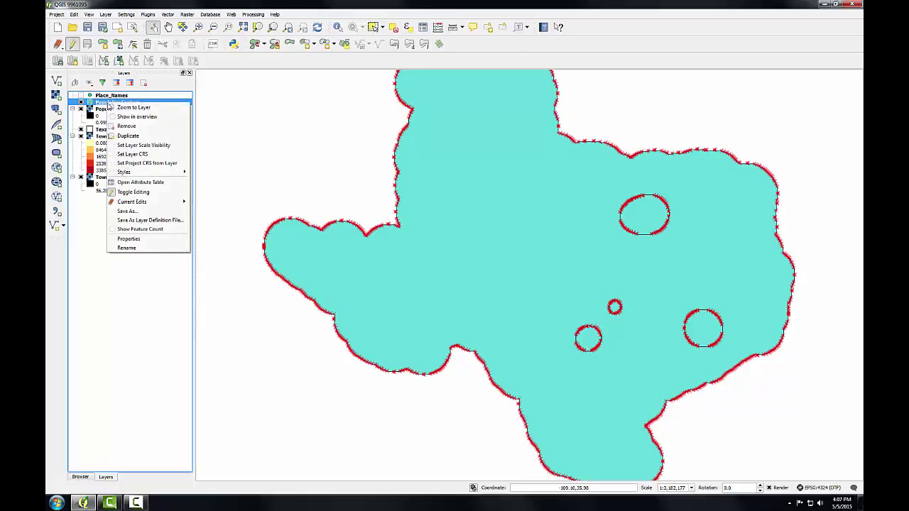
{"action": "left_click", "coordinate": [132, 184]}
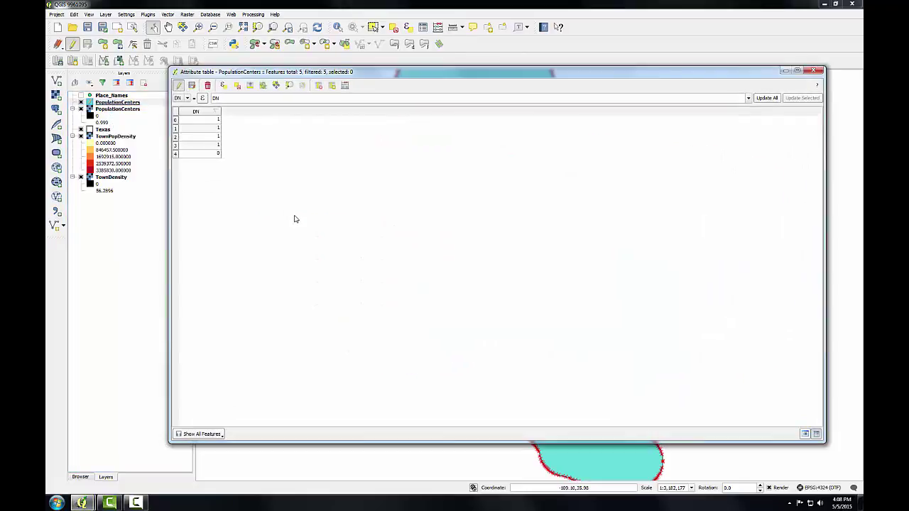
{"action": "left_click", "coordinate": [175, 154]}
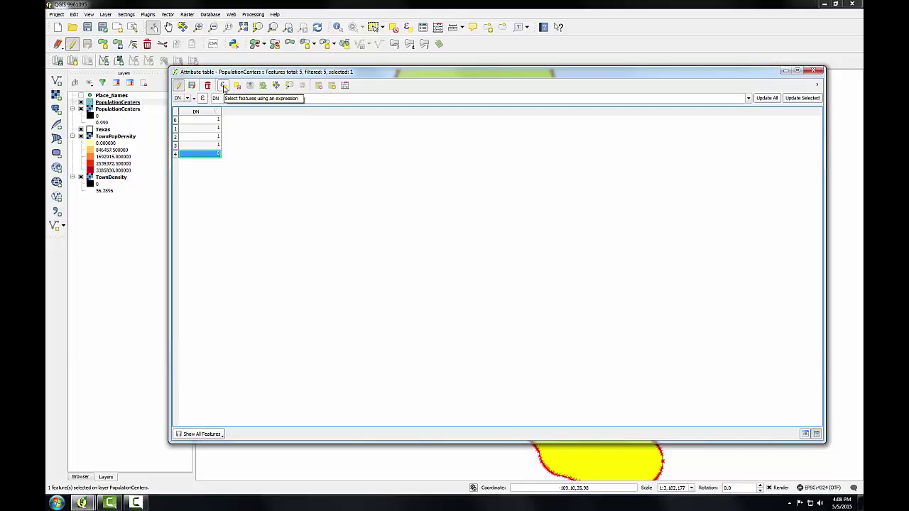
Select the feature where "DN" = 0 using Select by expression.
{"action": "left_click", "coordinate": [223, 86]}
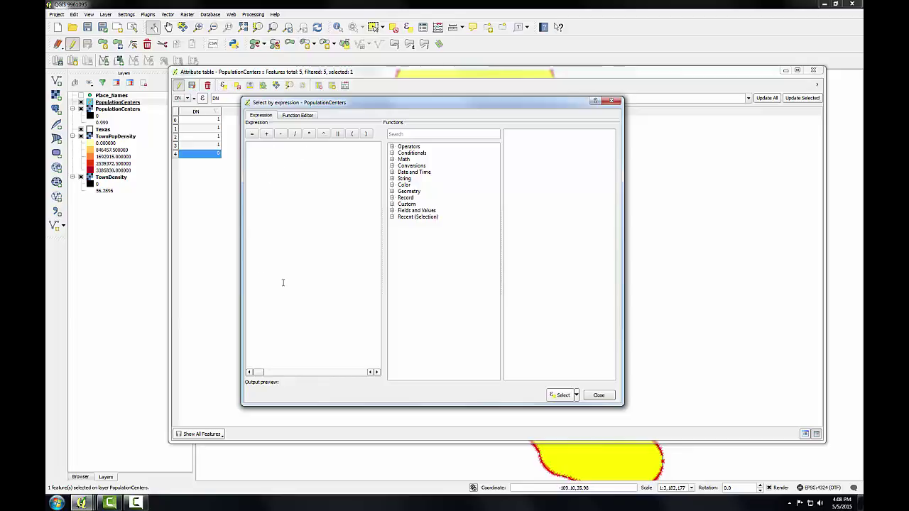
{"action": "left_click", "coordinate": [392, 210]}
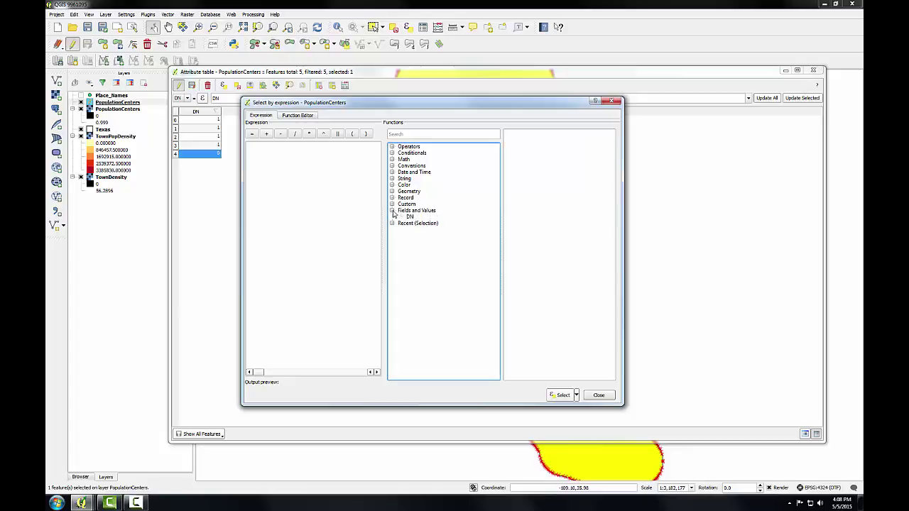
{"action": "double_click", "coordinate": [410, 217]}
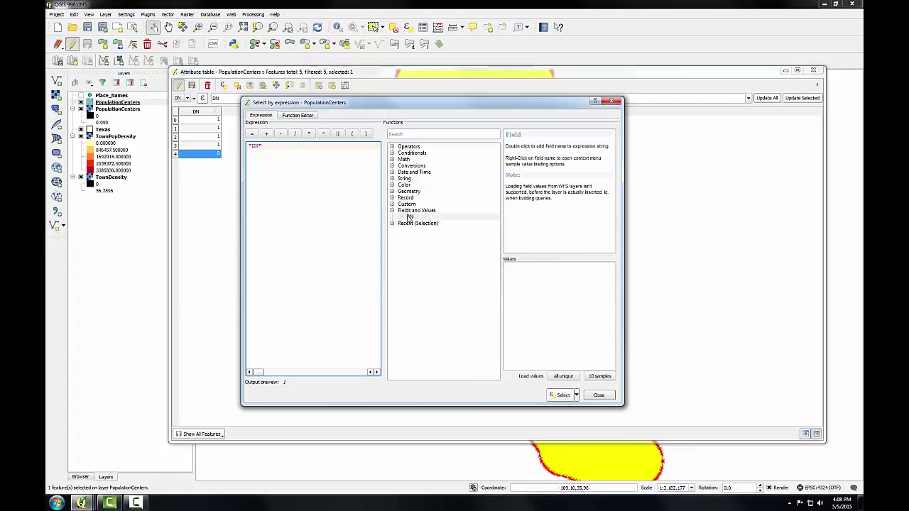
{"action": "left_click", "coordinate": [251, 134]}
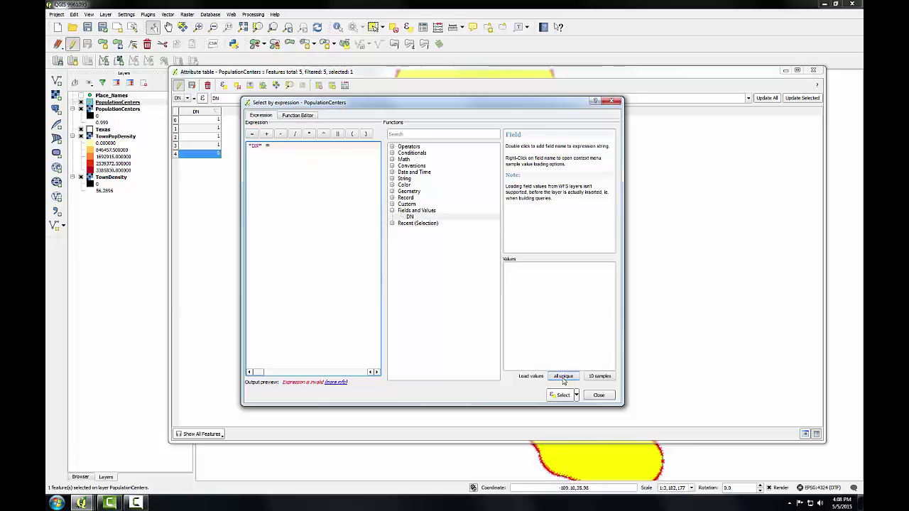
{"action": "left_click", "coordinate": [563, 377]}
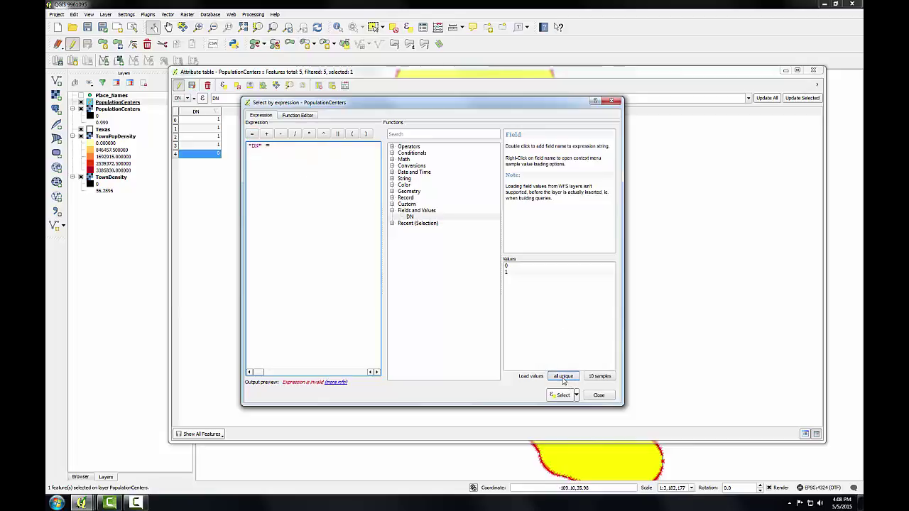
{"action": "double_click", "coordinate": [506, 266]}
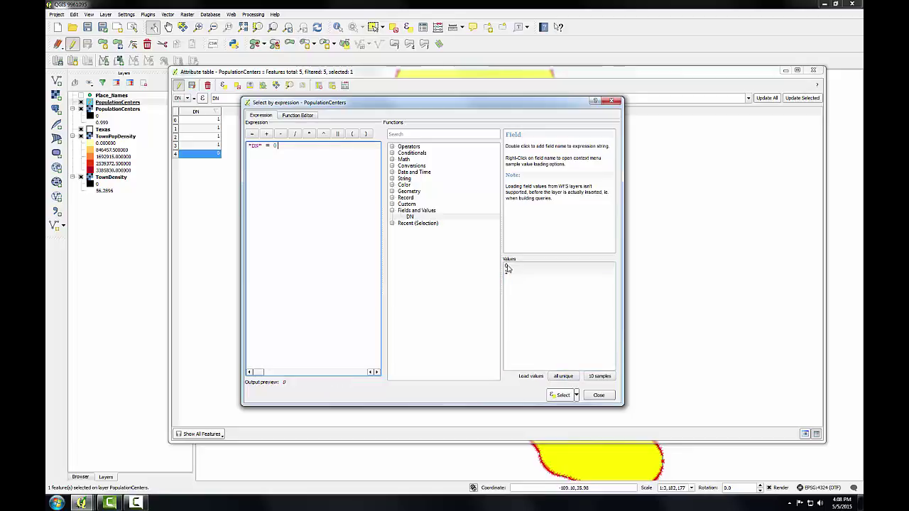
{"action": "left_click", "coordinate": [562, 395]}
{"action": "left_click", "coordinate": [592, 398]}
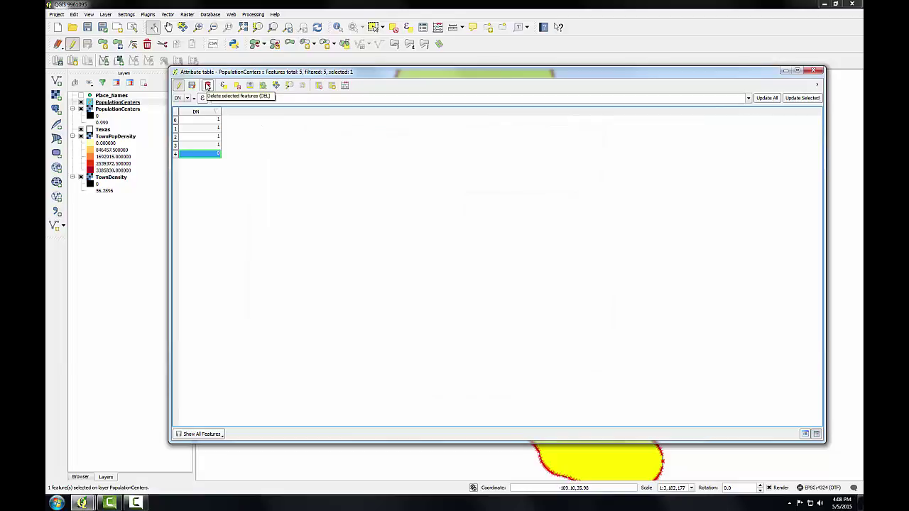
Delete the DN 0 feature, stop editing, save the edits, and close the table.
{"action": "left_click", "coordinate": [207, 85]}
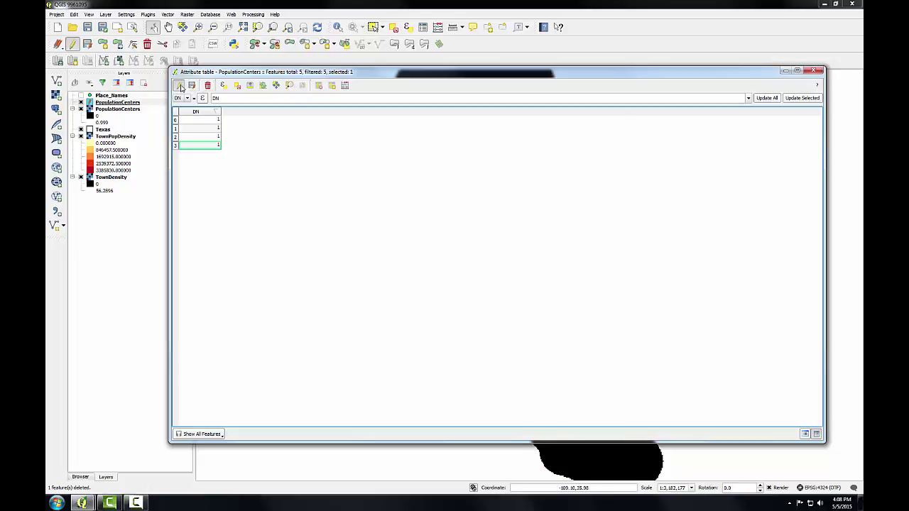
{"action": "left_click", "coordinate": [178, 85]}
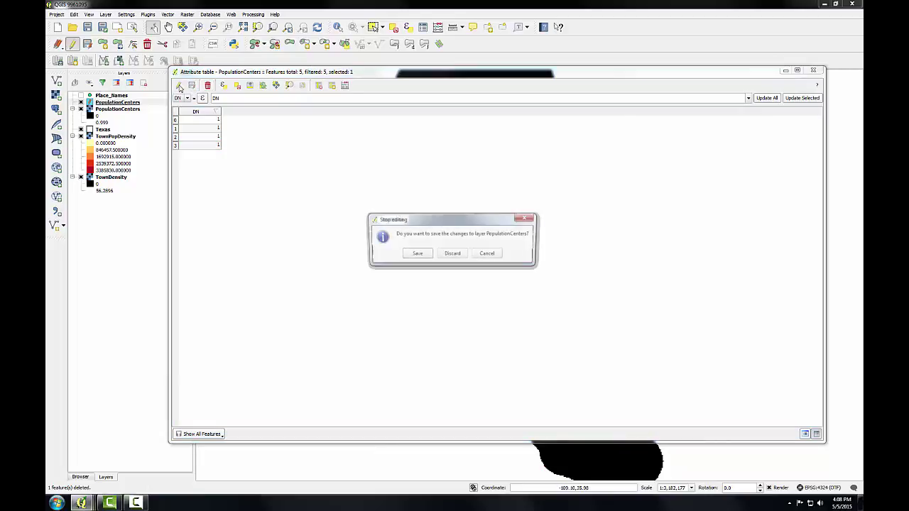
{"action": "left_click", "coordinate": [416, 254]}
{"action": "left_click", "coordinate": [813, 70]}
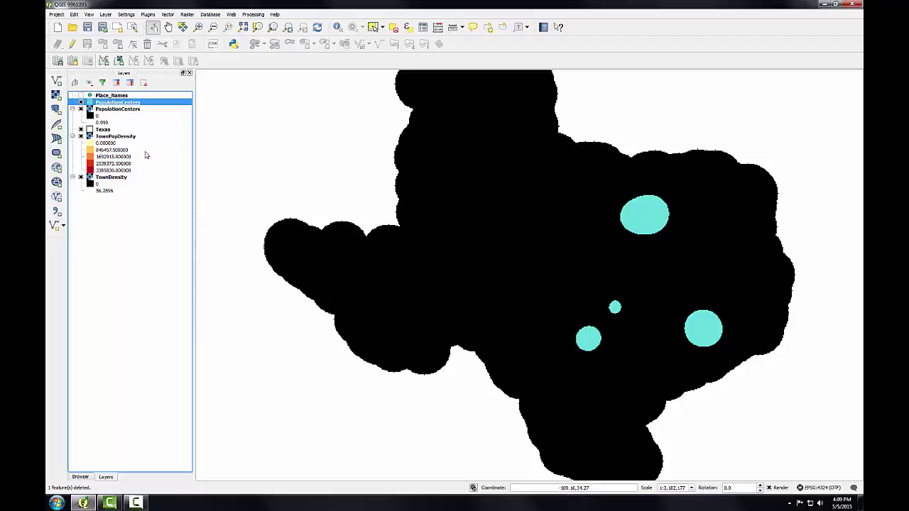
{"action": "double_click", "coordinate": [113, 104]}
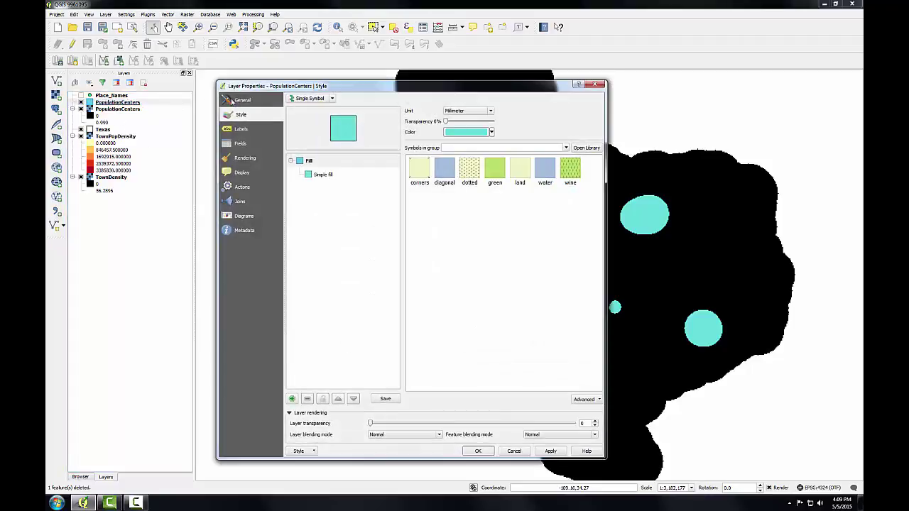
{"action": "left_click", "coordinate": [245, 100]}
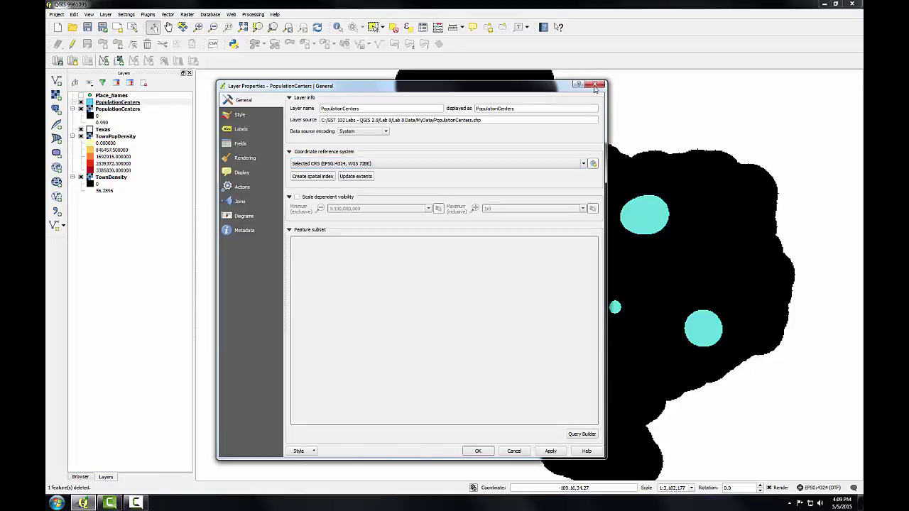
{"action": "key", "text": "Escape"}
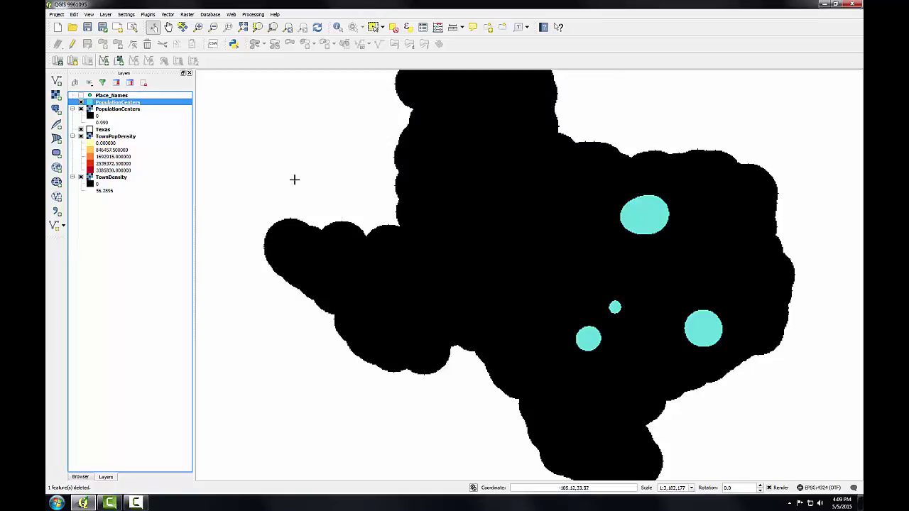
Save PopulationCenters as a new file in MyData named PopulationCenters_albers.shp.
{"action": "right_click", "coordinate": [115, 103]}
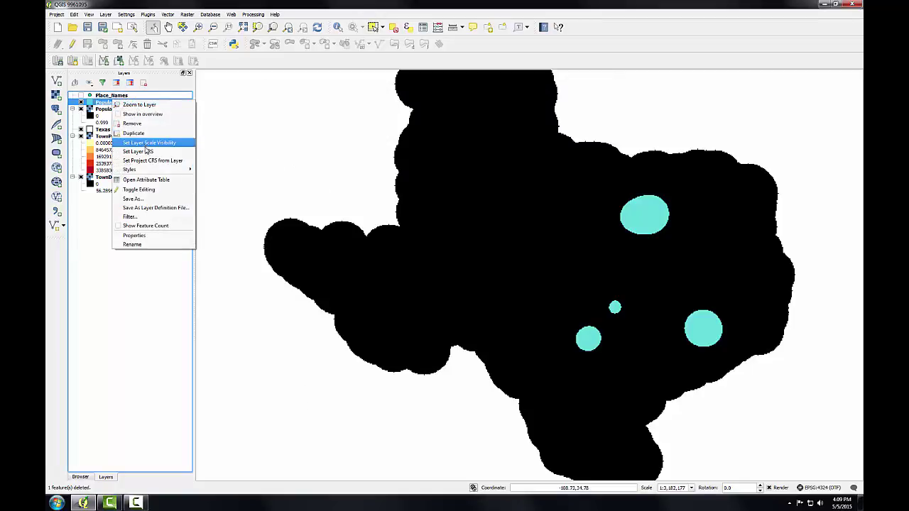
{"action": "left_click", "coordinate": [151, 190]}
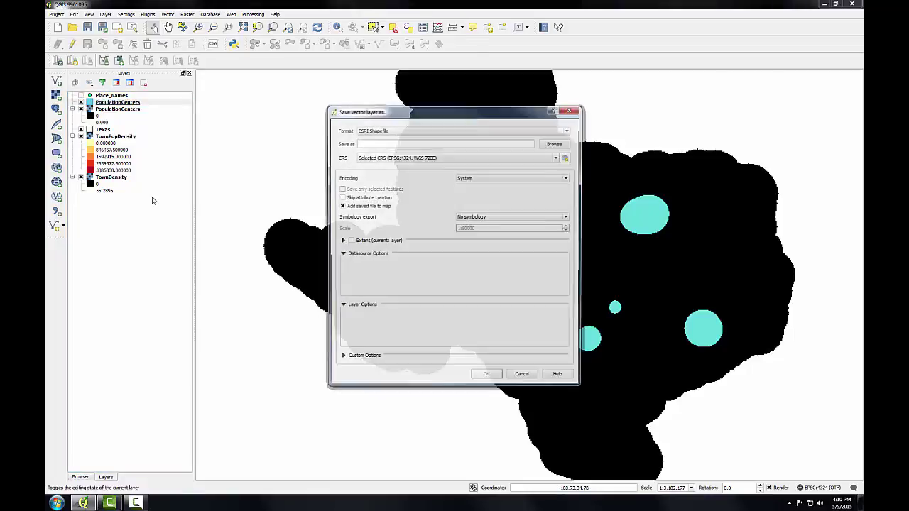
{"action": "left_click", "coordinate": [560, 144]}
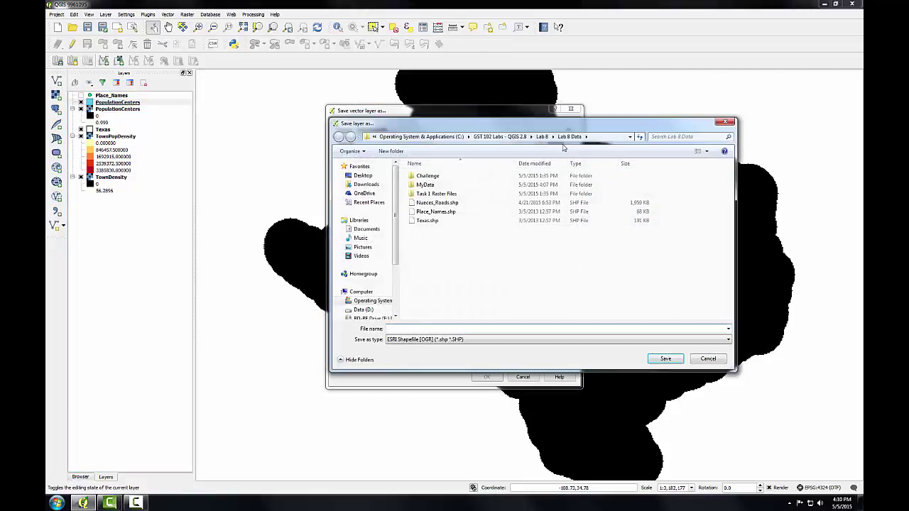
{"action": "double_click", "coordinate": [425, 185]}
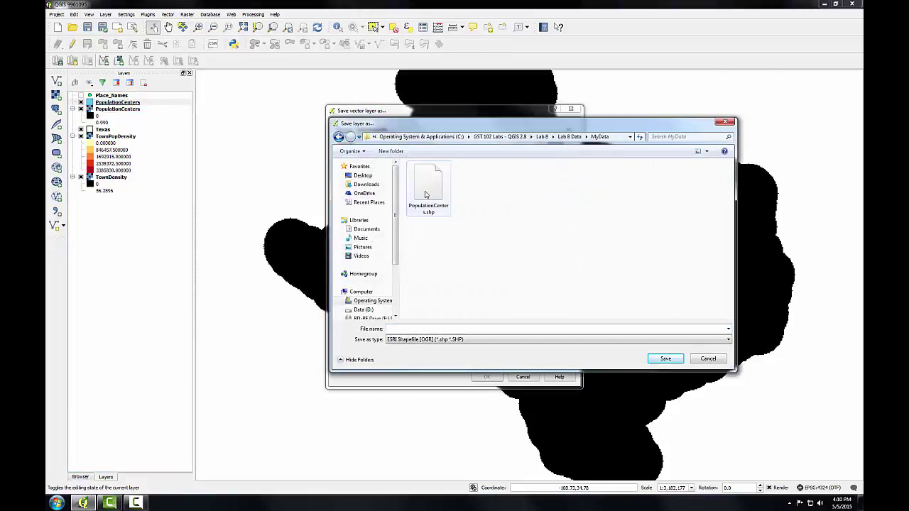
{"action": "left_click", "coordinate": [423, 189]}
{"action": "double_click", "coordinate": [429, 329]}
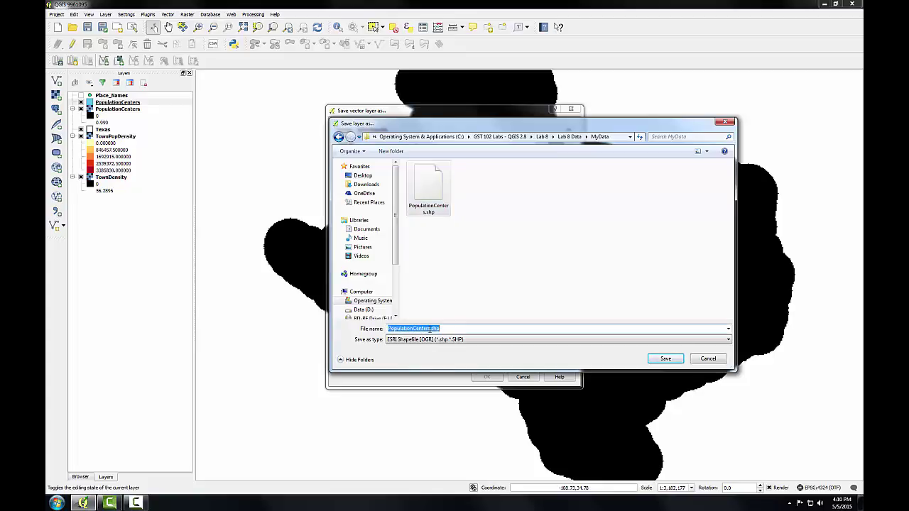
{"action": "left_click", "coordinate": [430, 329]}
{"action": "type", "text": "Albers"}
{"action": "type", "text": "s"}
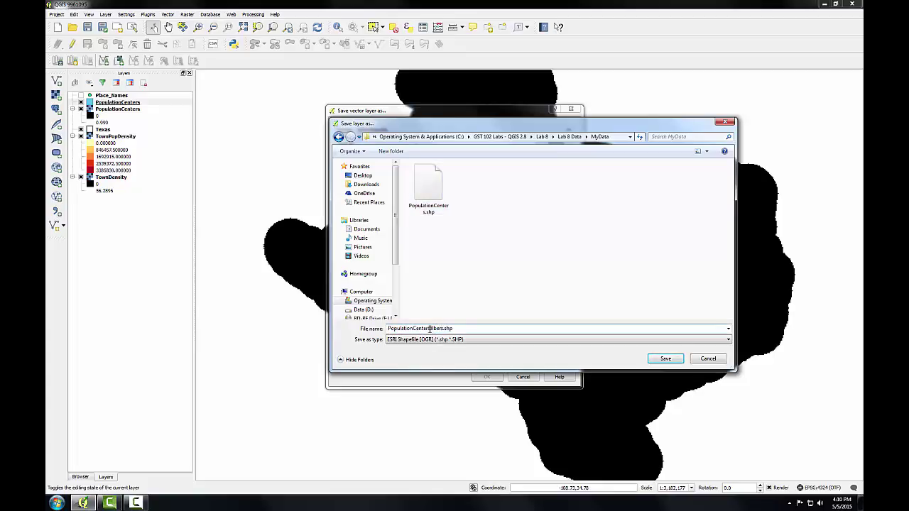
{"action": "type", "text": "s"}
{"action": "key", "text": "Return"}
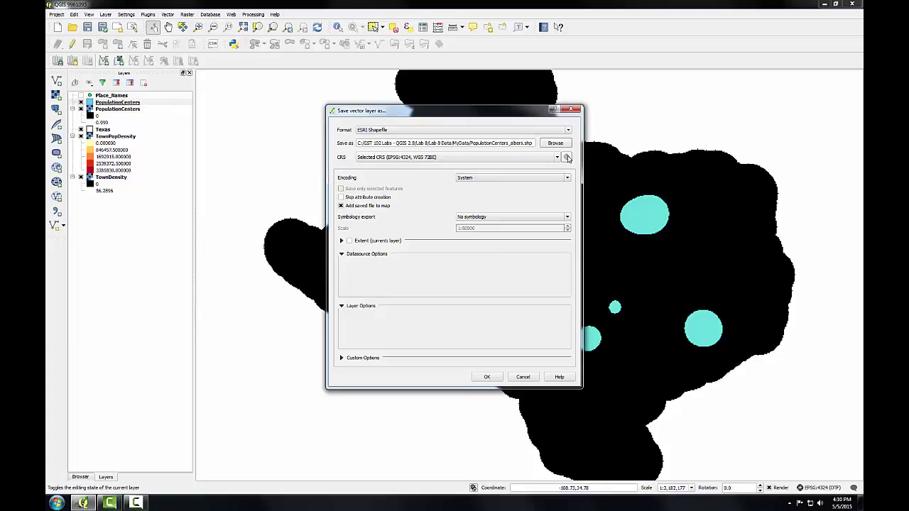
Set the export CRS to EPSG:3083 NAD83 / Texas Centric Albers Equal Area and export.
{"action": "left_click", "coordinate": [567, 158]}
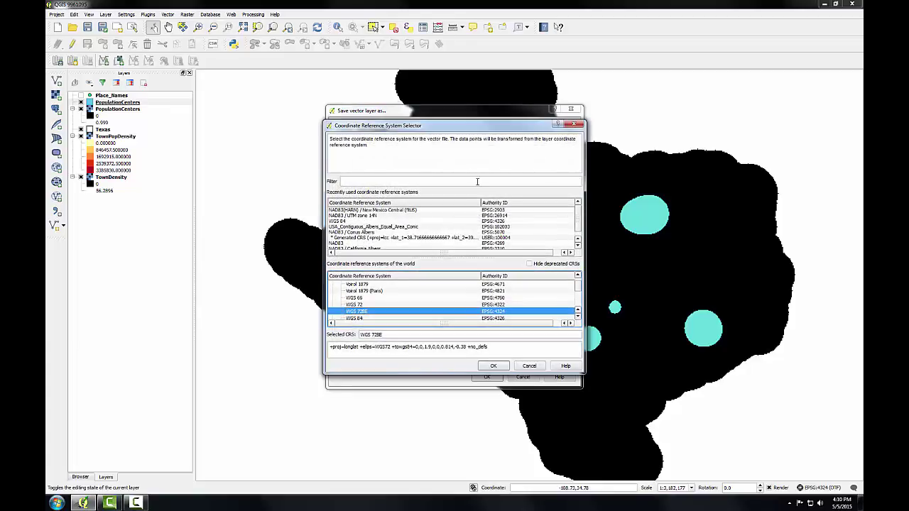
{"action": "left_click", "coordinate": [477, 181]}
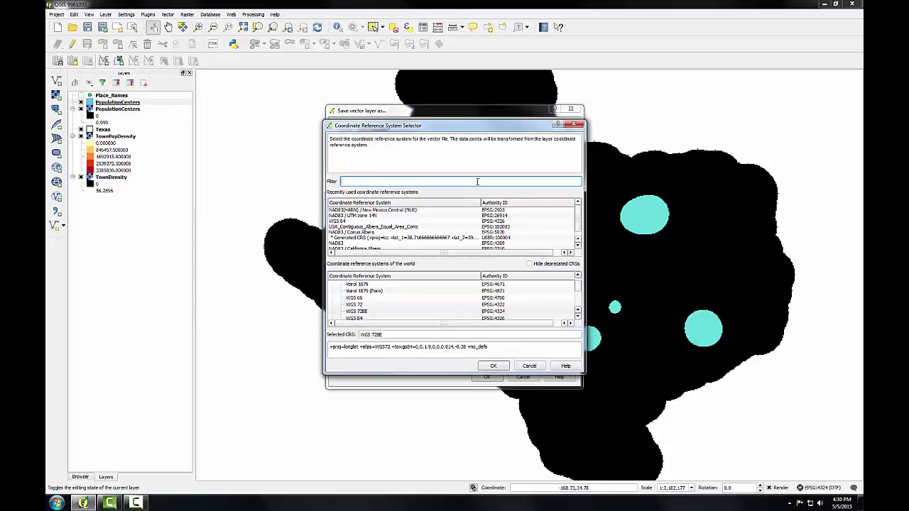
{"action": "type", "text": "3083"}
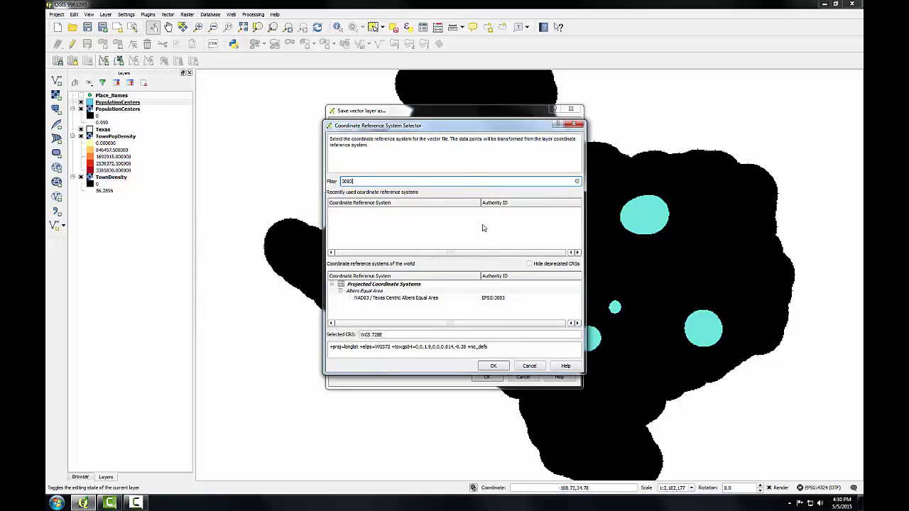
{"action": "left_click", "coordinate": [413, 298]}
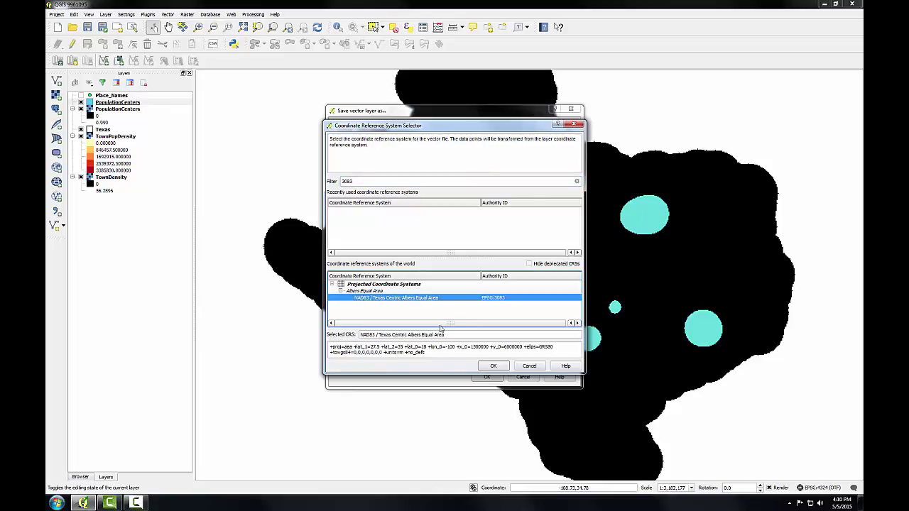
{"action": "left_click", "coordinate": [490, 366]}
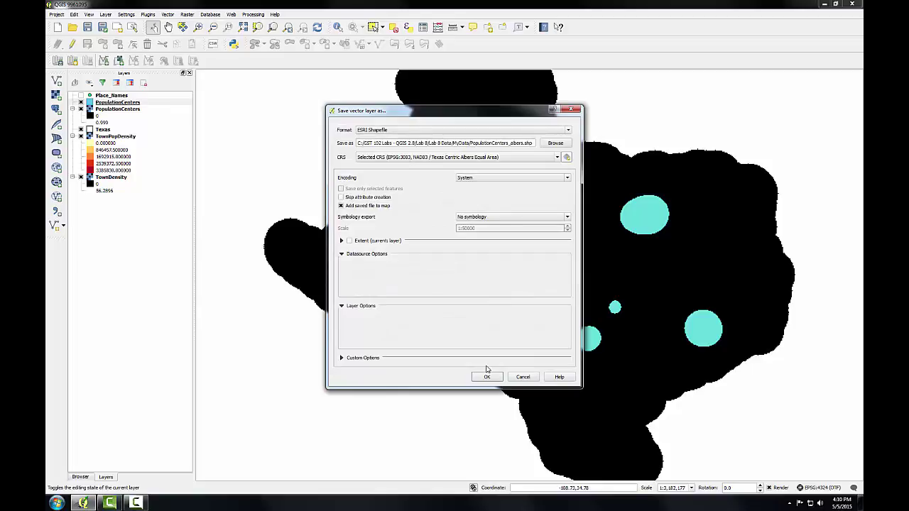
{"action": "left_click", "coordinate": [487, 377]}
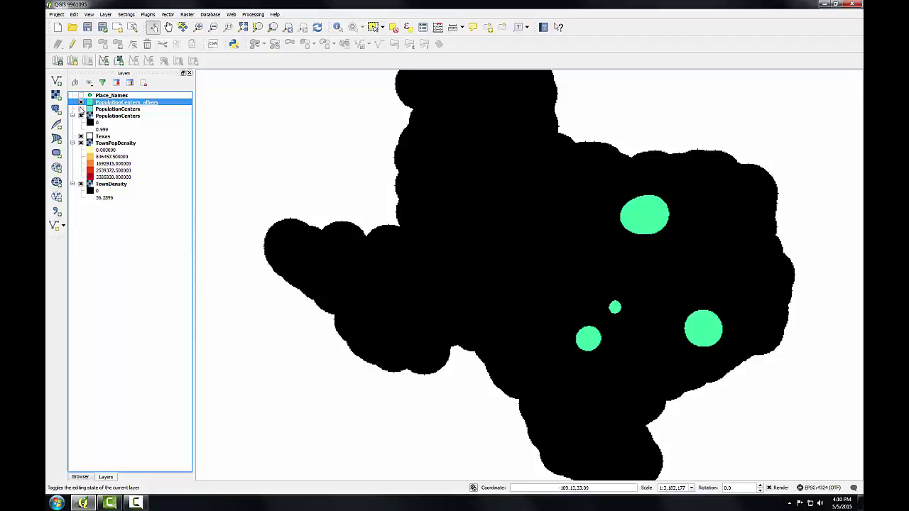
Open the PopulationCenters_albers attribute table and turn on editing.
{"action": "right_click", "coordinate": [106, 102]}
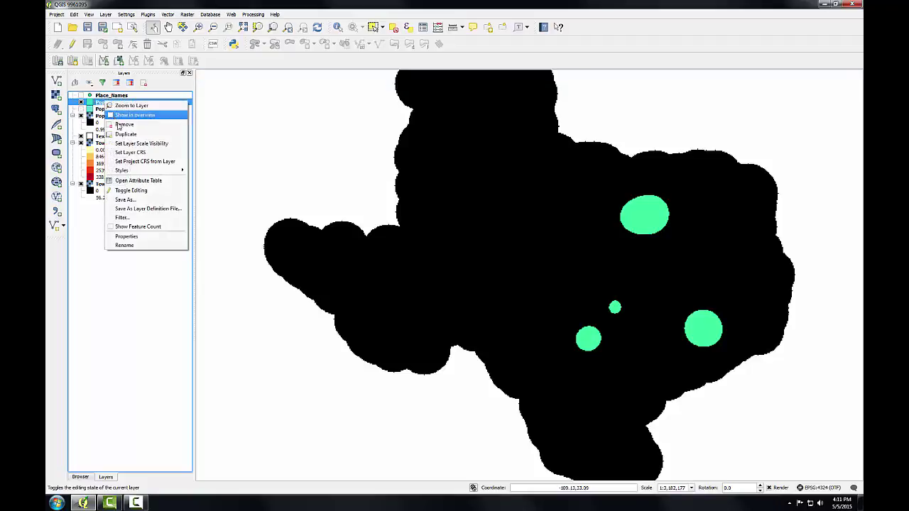
{"action": "left_click", "coordinate": [136, 180]}
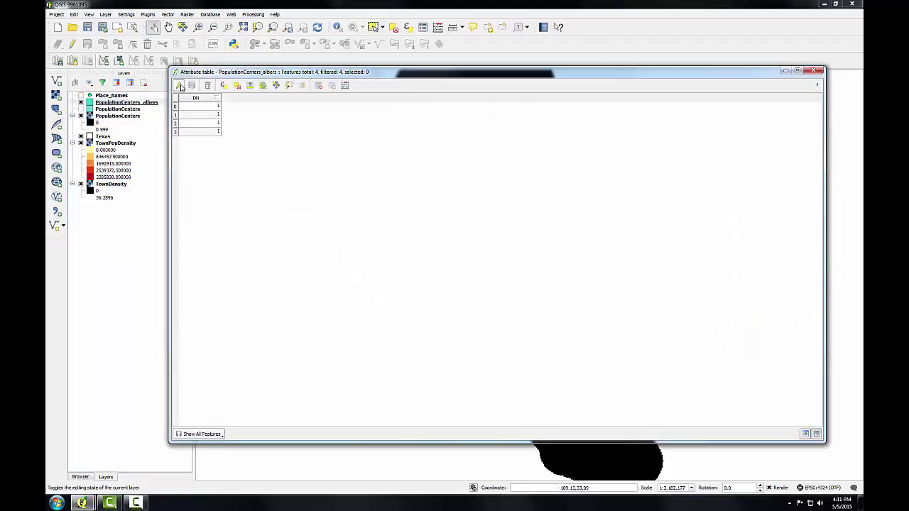
{"action": "left_click", "coordinate": [180, 86]}
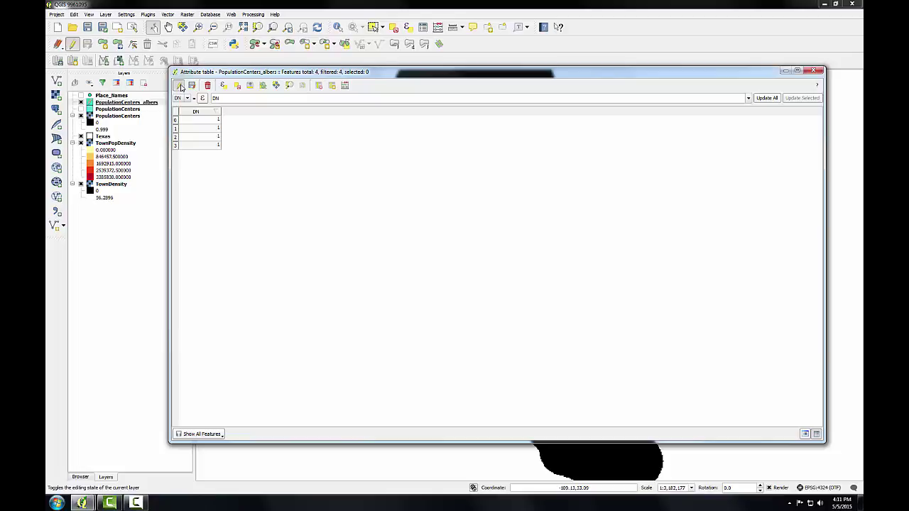
Add an Acreage column of type Decimal number (real), width 7, precision 1.
{"action": "left_click", "coordinate": [331, 86]}
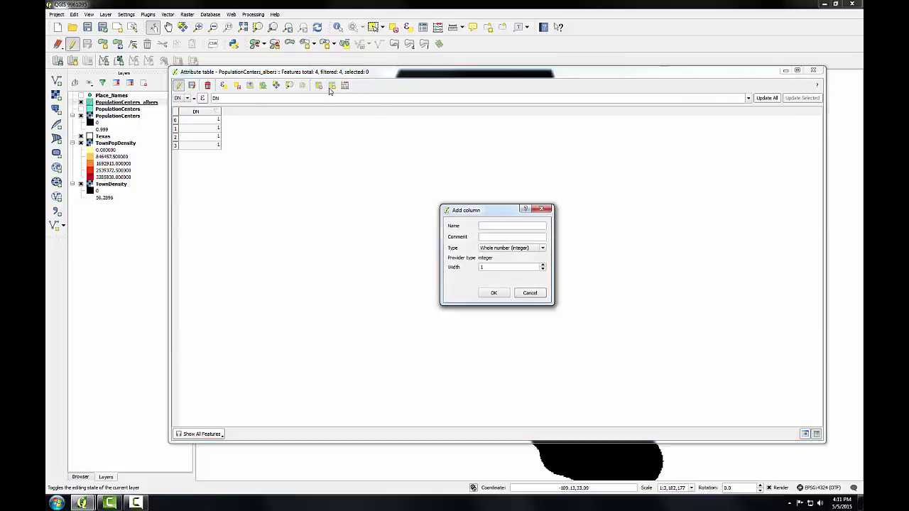
{"action": "left_click", "coordinate": [483, 225]}
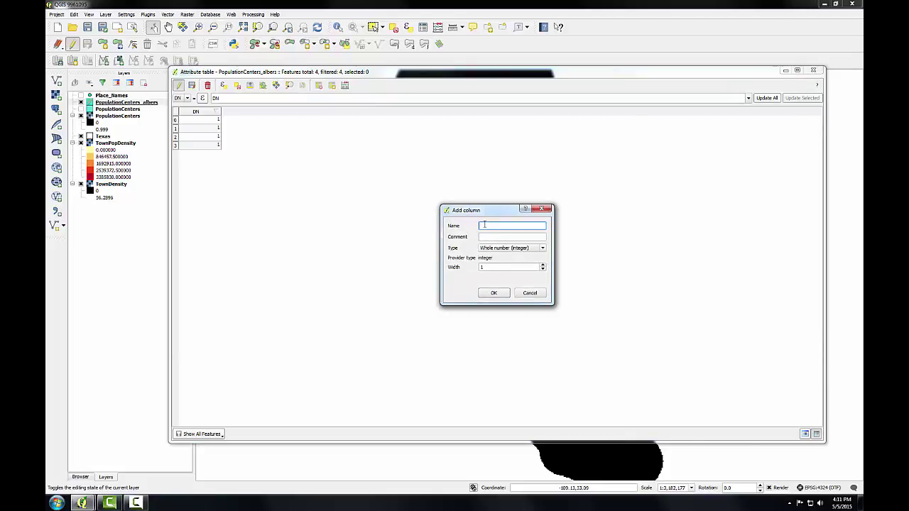
{"action": "type", "text": "Areac"}
{"action": "type", "text": "ge"}
{"action": "left_click", "coordinate": [541, 248]}
{"action": "left_click", "coordinate": [509, 261]}
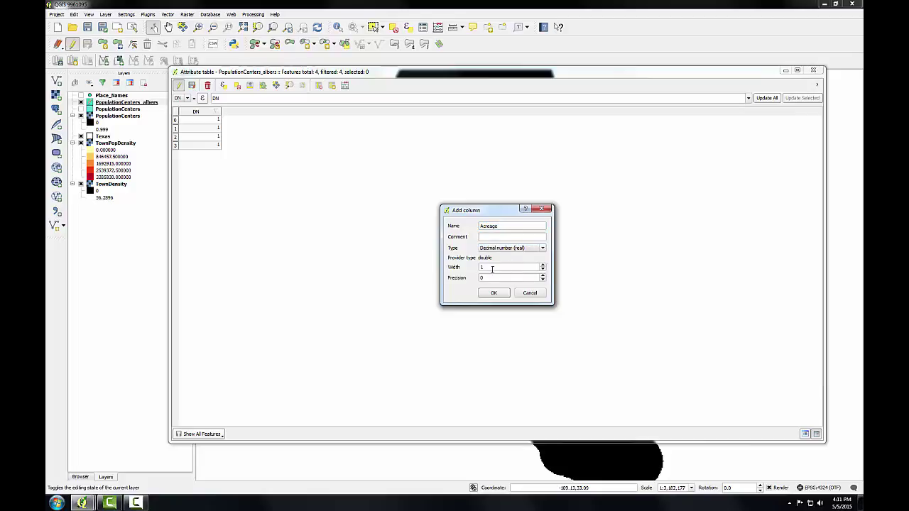
{"action": "left_click_drag", "start_coordinate": [510, 267], "coordinate": [445, 267]}
{"action": "key", "text": "Tab"}
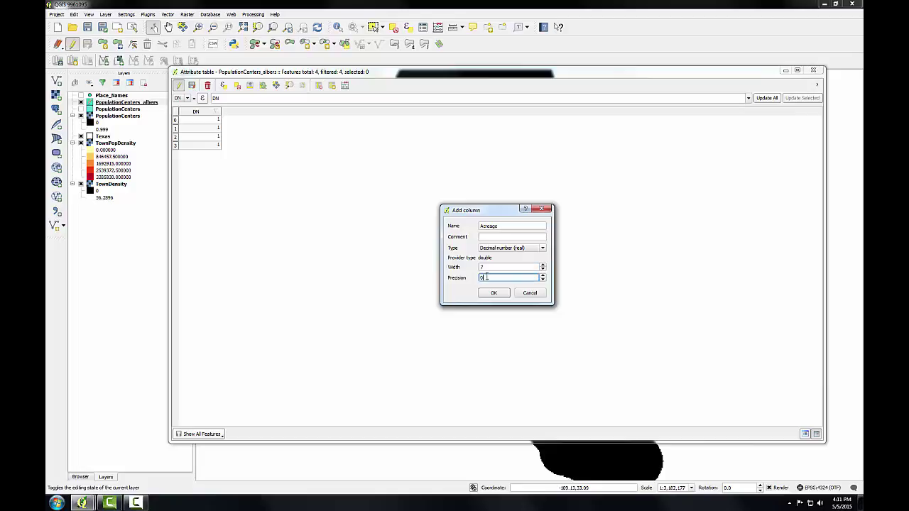
{"action": "type", "text": "1"}
{"action": "left_click", "coordinate": [493, 292]}
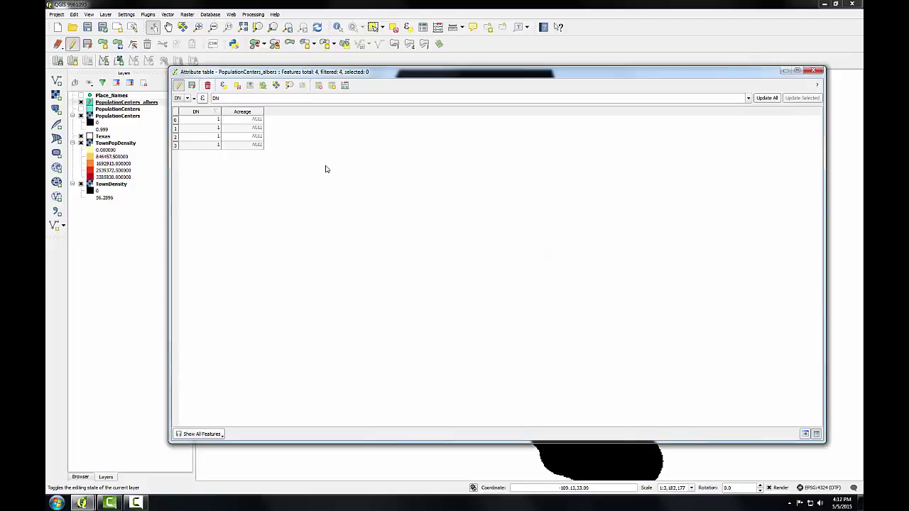
In the Field Calculator, update the existing Acreage field with $area * 0.000247105.
{"action": "left_click", "coordinate": [346, 85]}
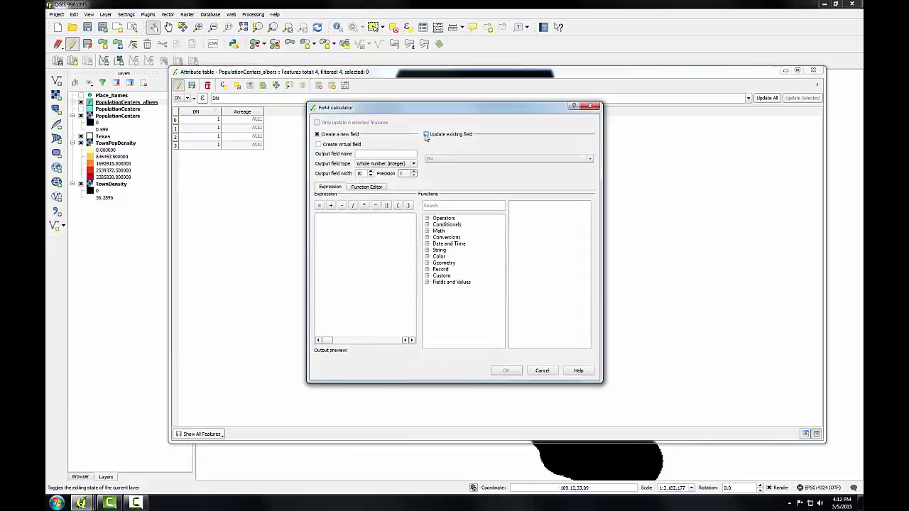
{"action": "left_click", "coordinate": [426, 134]}
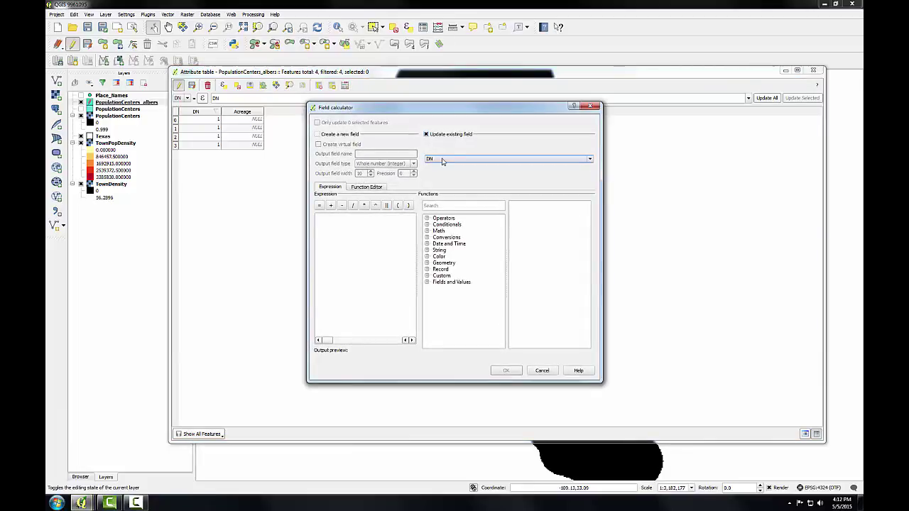
{"action": "left_click", "coordinate": [440, 159]}
{"action": "left_click", "coordinate": [442, 173]}
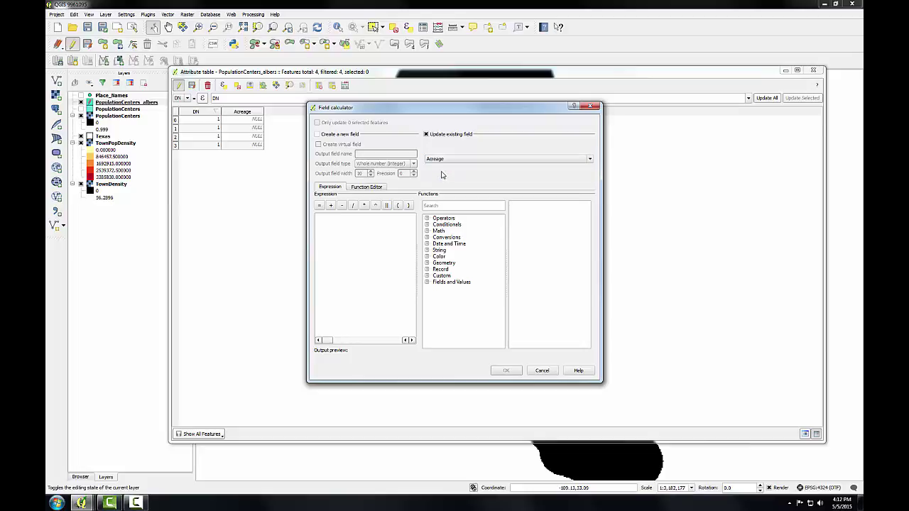
{"action": "left_click", "coordinate": [427, 264]}
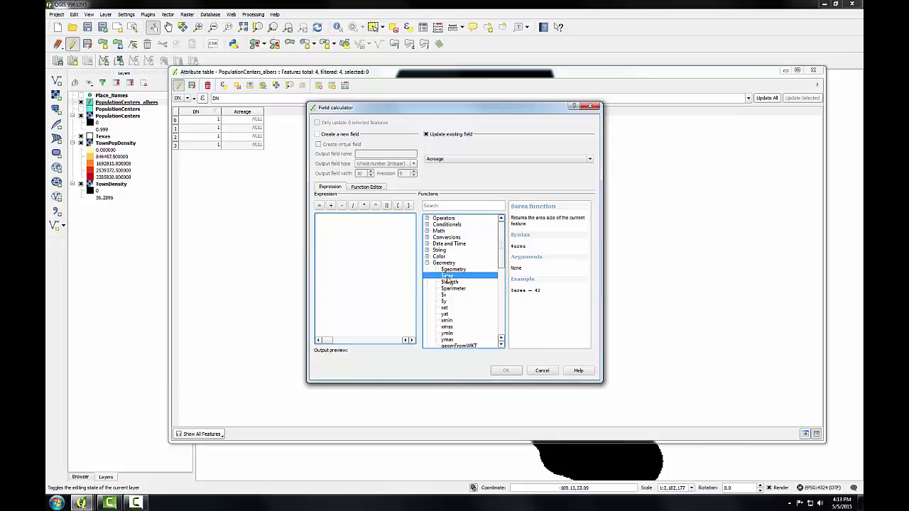
{"action": "double_click", "coordinate": [447, 276]}
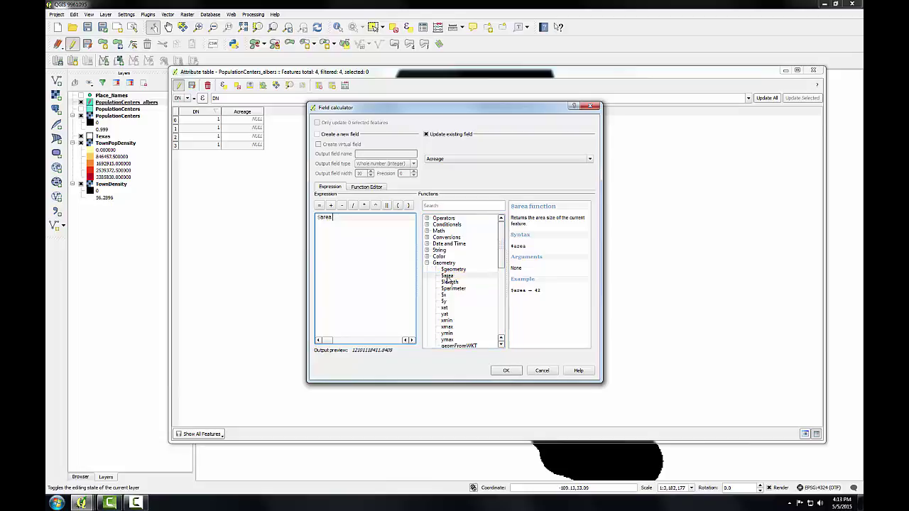
{"action": "left_click", "coordinate": [364, 205]}
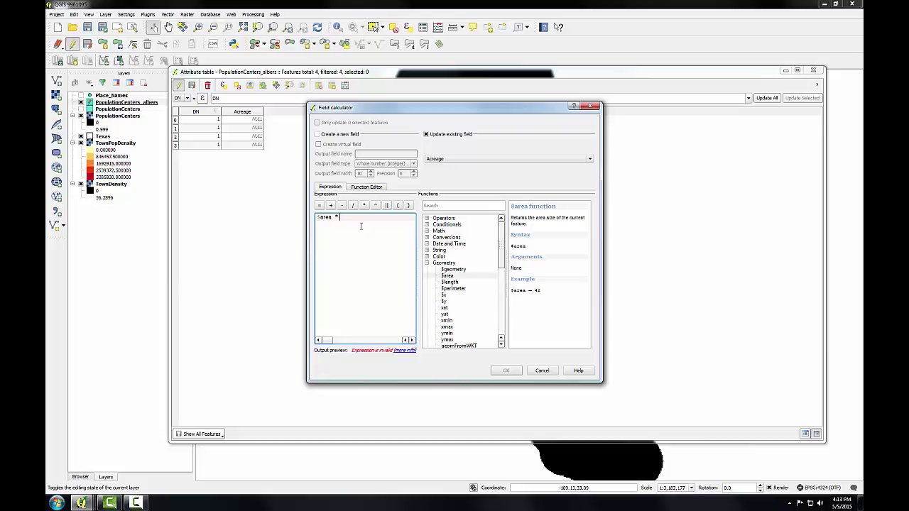
{"action": "type", "text": "0.000"}
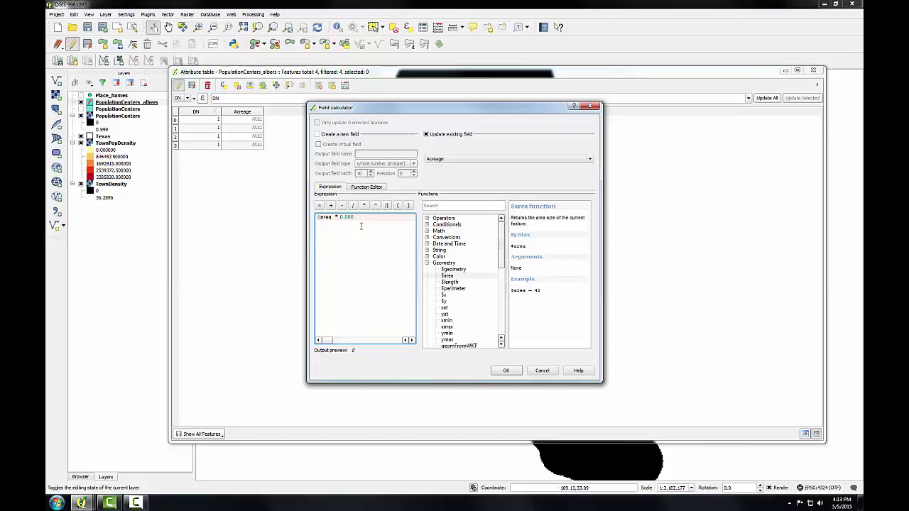
{"action": "type", "text": "247105"}
{"action": "left_click", "coordinate": [505, 370]}
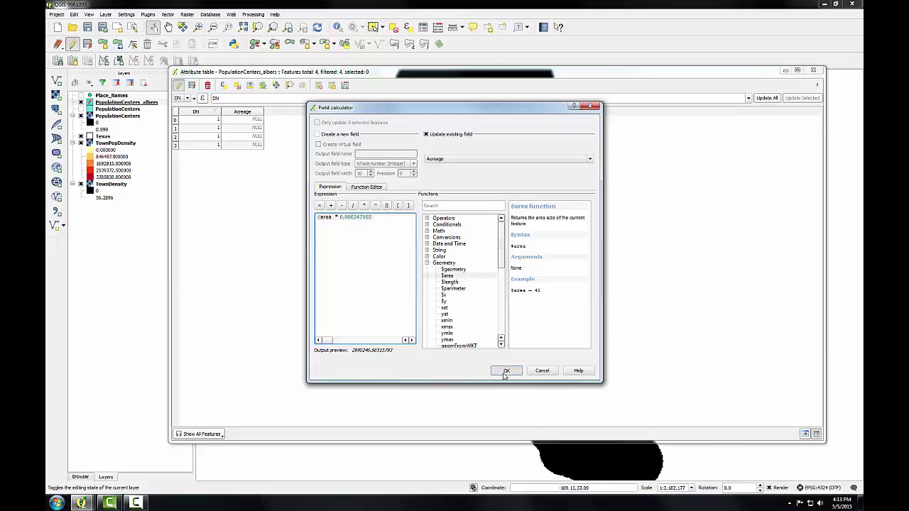